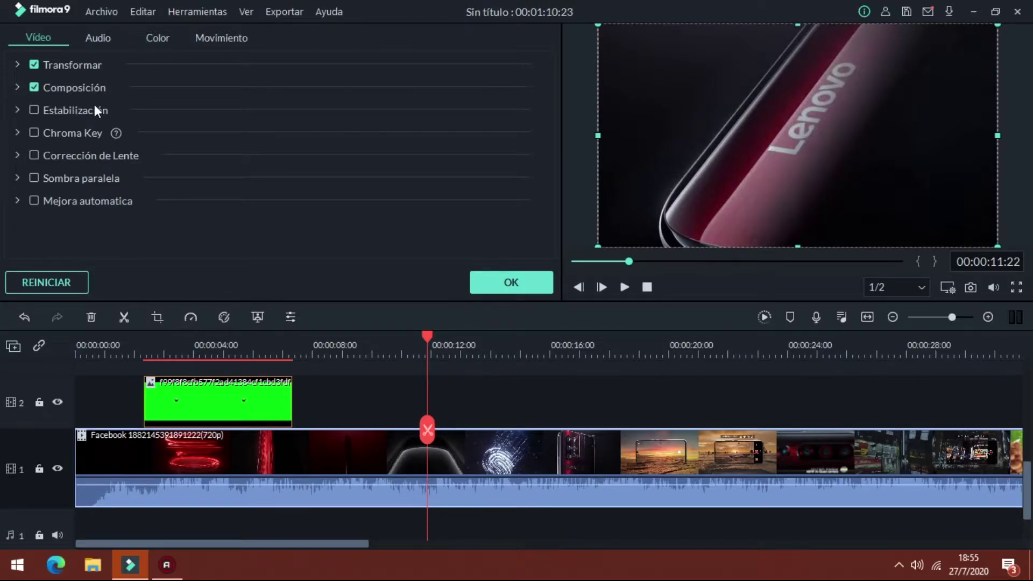
Step: Try rotating the main video clip to 45.93 and 350.30 degrees and shifting its position to -52.8, -20.8, and reset both settings
left_click(17, 65)
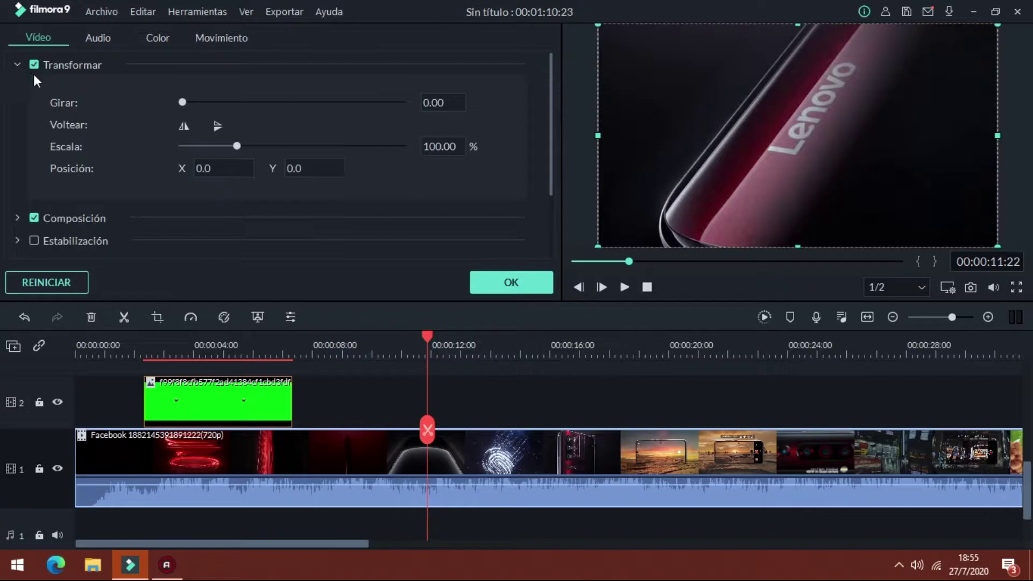
left_click(210, 102)
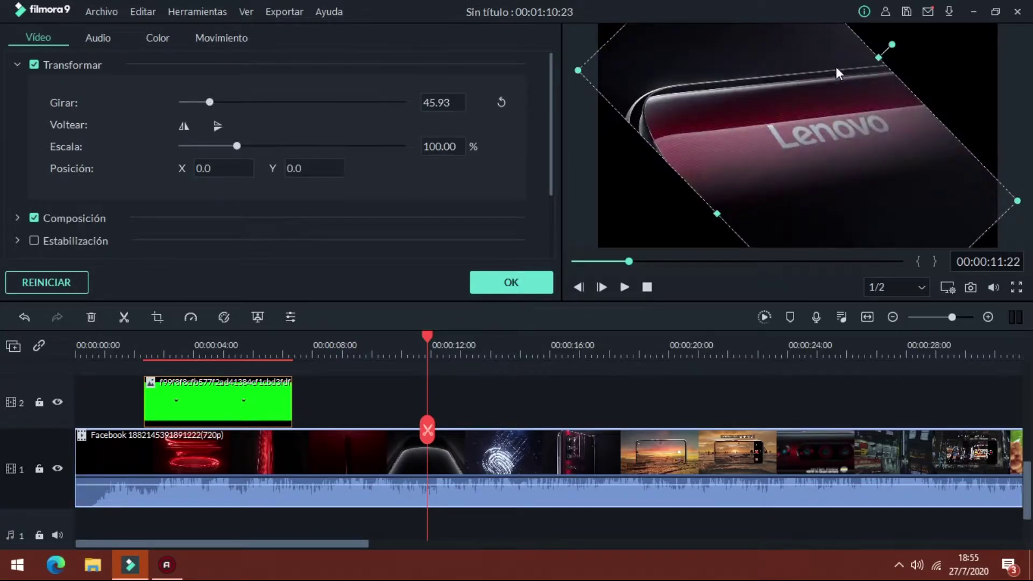
left_click_drag(859, 110, 818, 127)
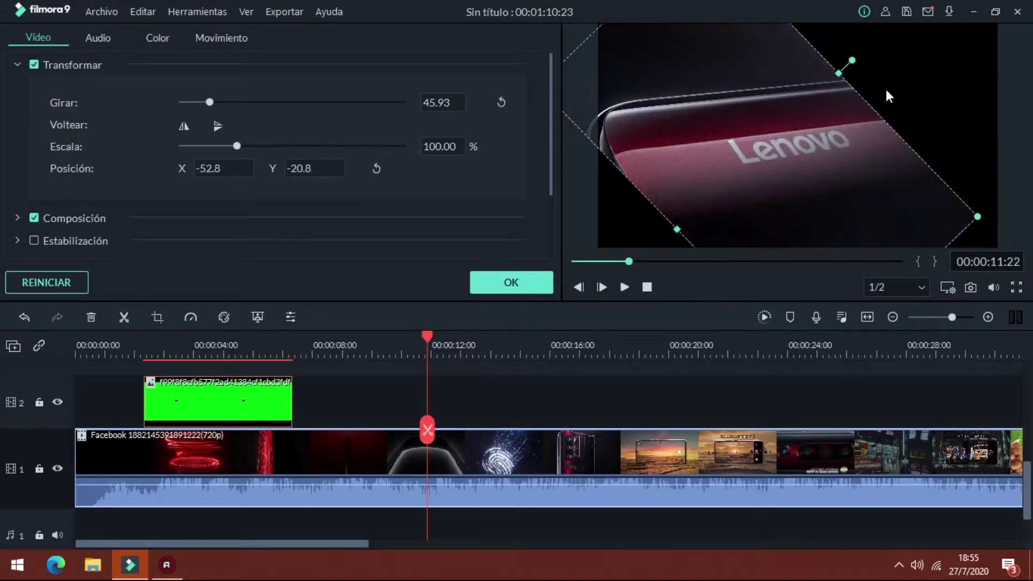
left_click_drag(851, 56, 739, 50)
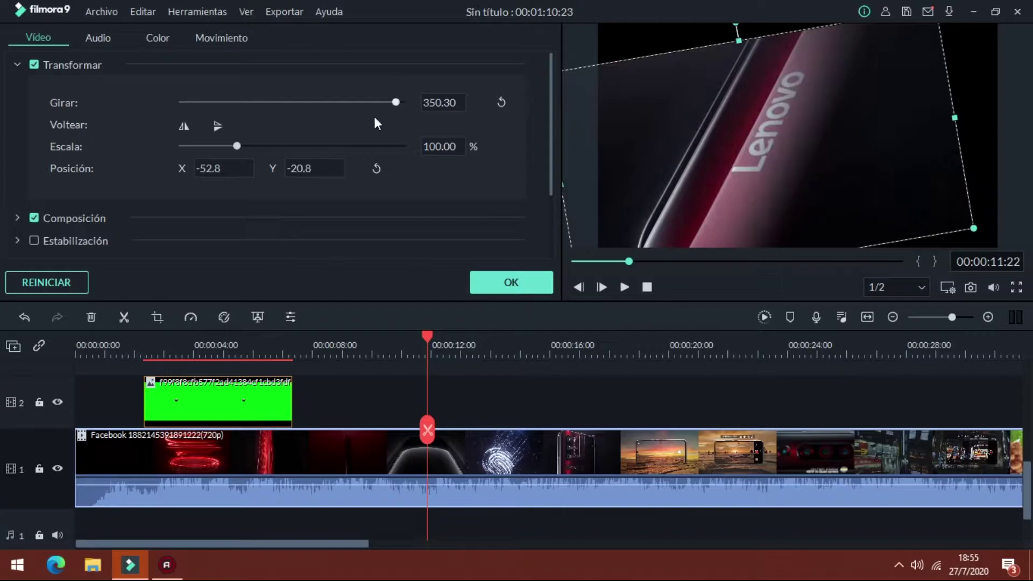
left_click(501, 102)
left_click_drag(636, 127, 673, 106)
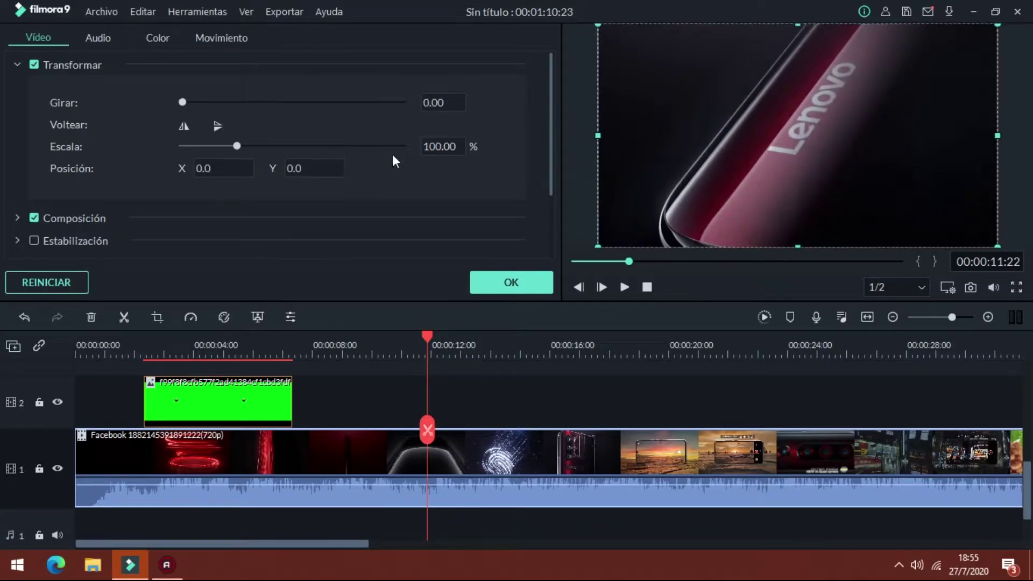
Step: Try scaling the clip to 175.17% and flipping it horizontally and vertically, and restore its original scale and orientation
left_click_drag(231, 143, 279, 131)
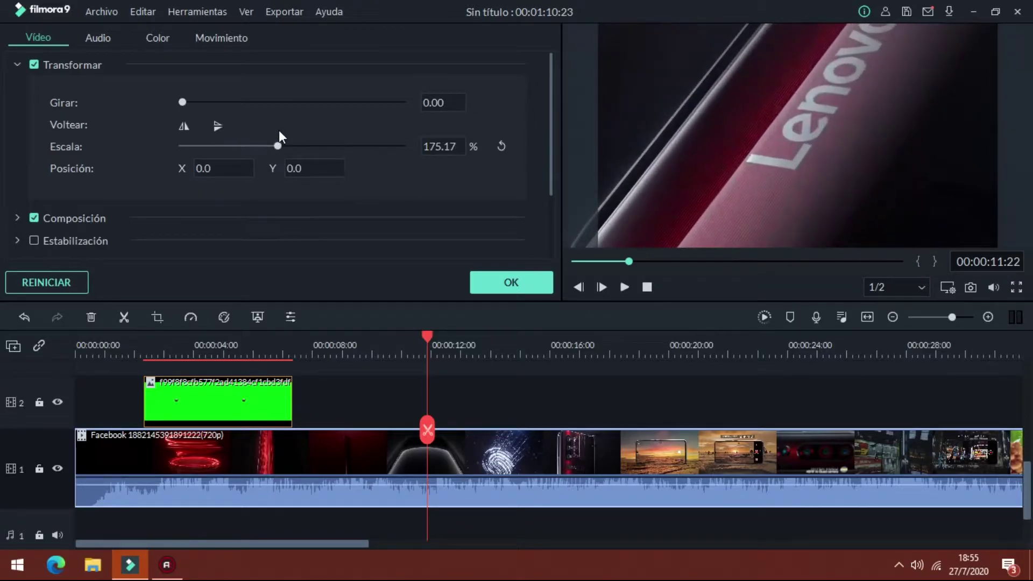
left_click(182, 128)
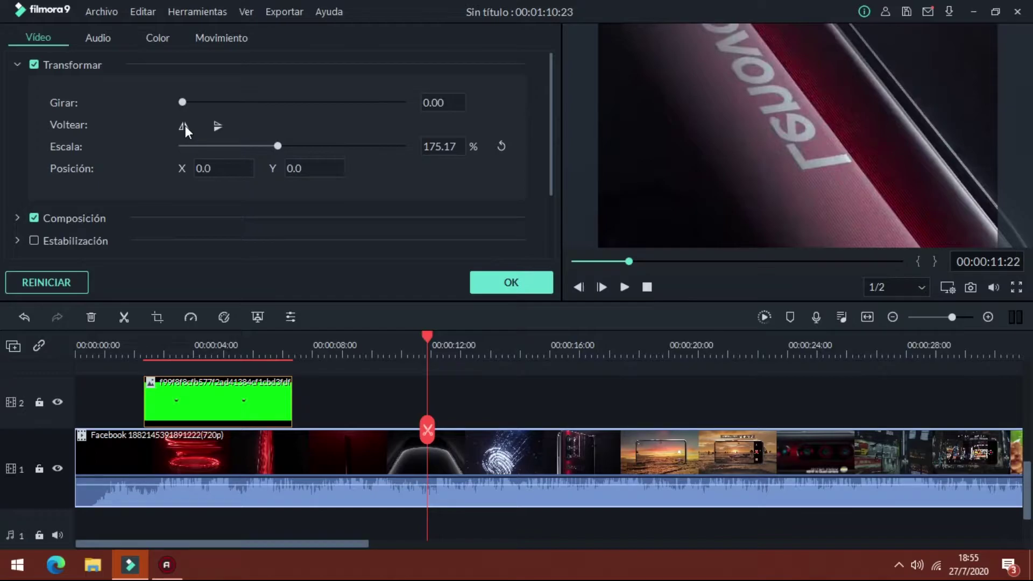
left_click(186, 126)
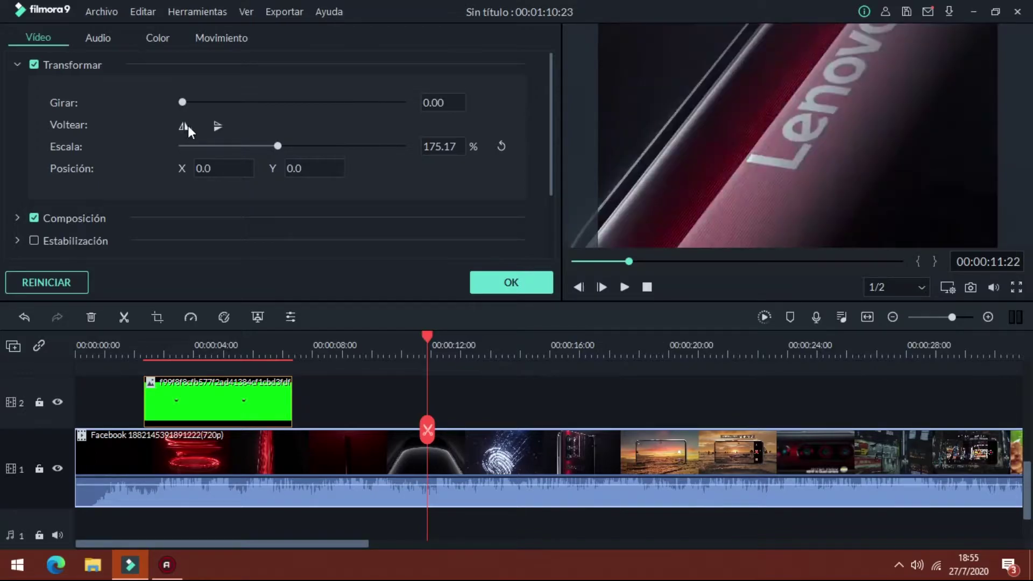
left_click(502, 145)
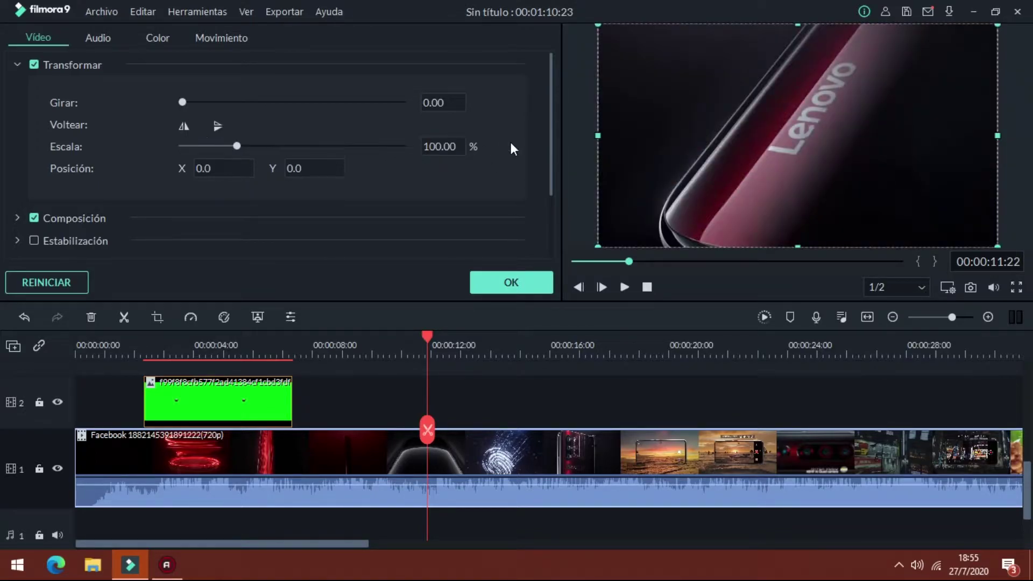
left_click(216, 127)
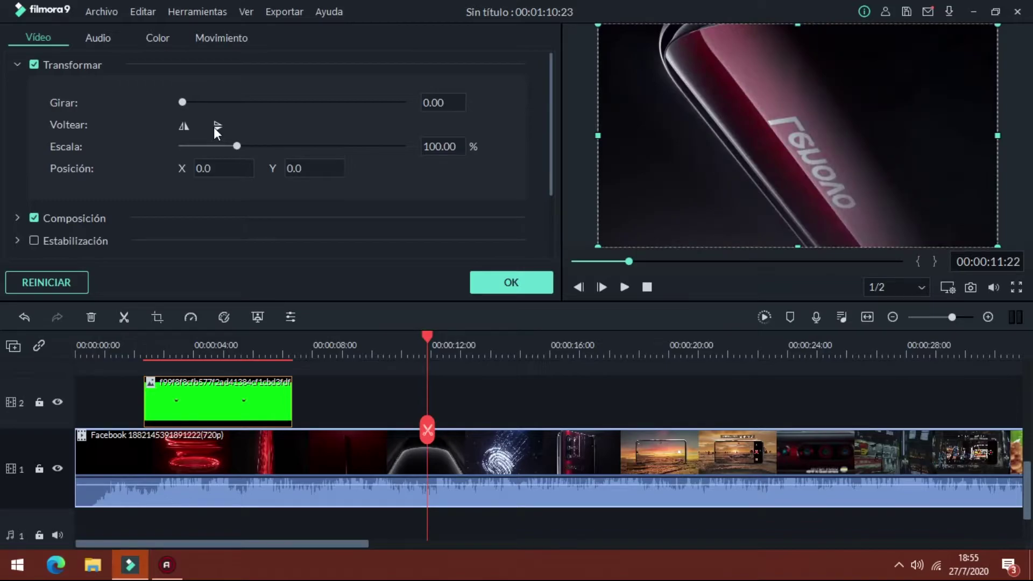
left_click(217, 127)
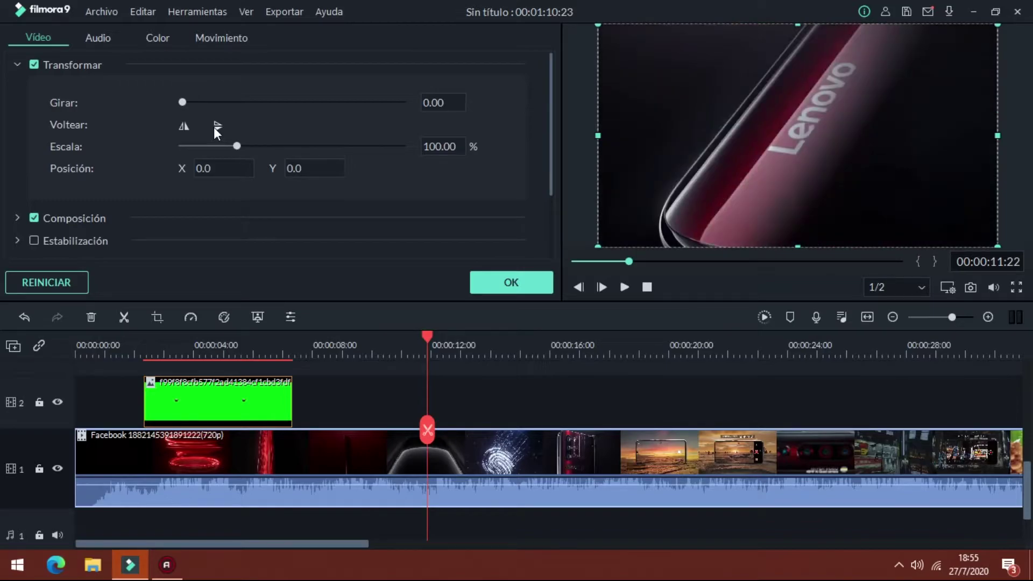
Step: Try vertical position offsets of 82.0 and 5.0 on the clip, and reset its position
left_click(315, 169)
key("Down")
key("Down")
key("Down")
key("Down")
key("Down")
key("Down")
key("Down")
key("Down")
key("Down")
key("Down")
key("Down")
key("Down")
key("Down")
key("Down")
key("Down")
key("Down")
key("Down")
key("Down")
key("Down")
key("Down")
mouse_move(315, 169)
left_mouse_down()
mouse_move(291, 168)
mouse_move(331, 169)
left_mouse_up()
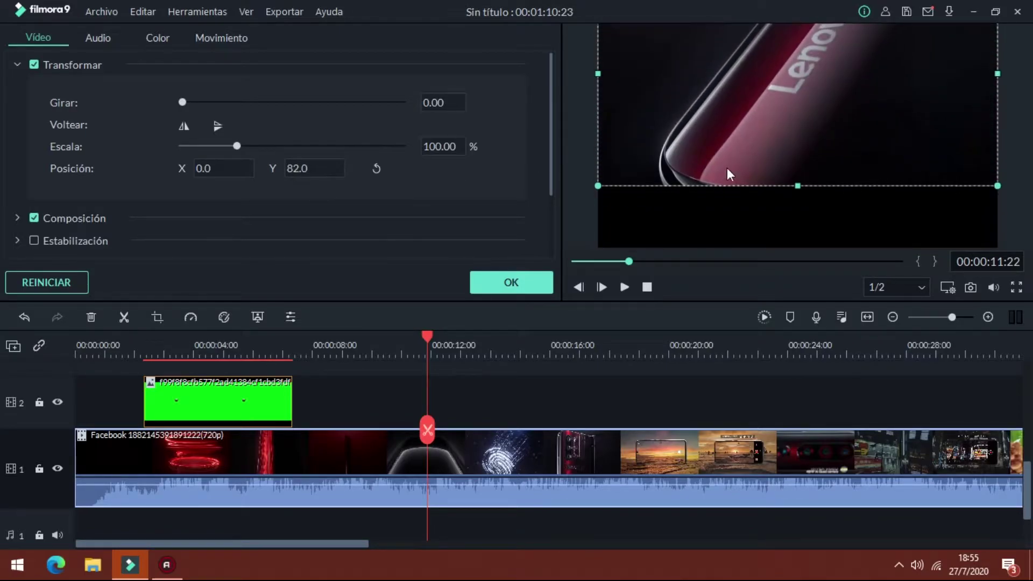
left_click_drag(741, 131, 736, 193)
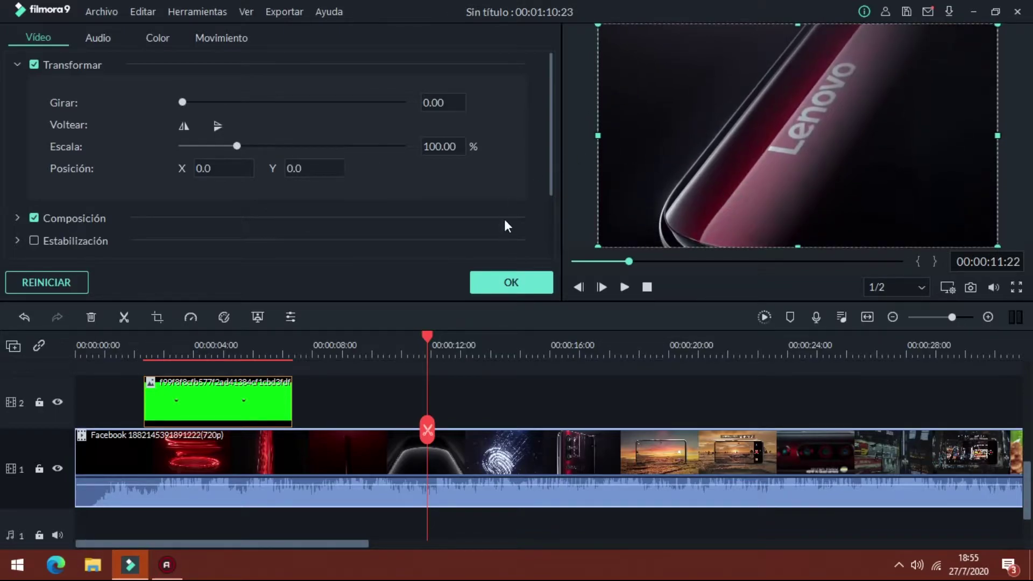
left_click(315, 169)
scroll(315, 169, "up", 6)
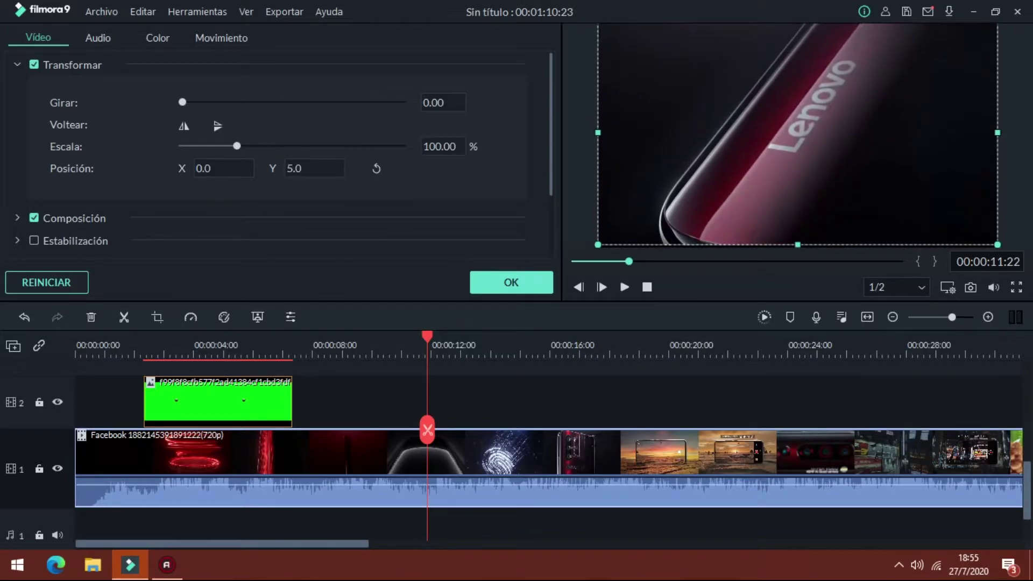
left_click(381, 168)
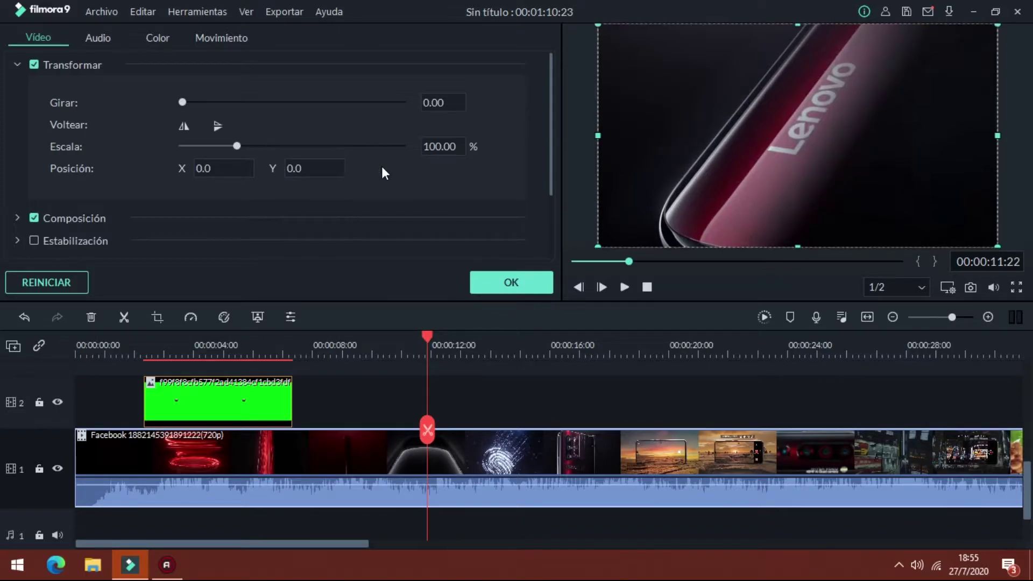
Step: Try the Oscurecer blend mode in the clip's composition settings, and set the mode back to Normal
left_click(16, 217)
scroll(104, 162, "down", 3)
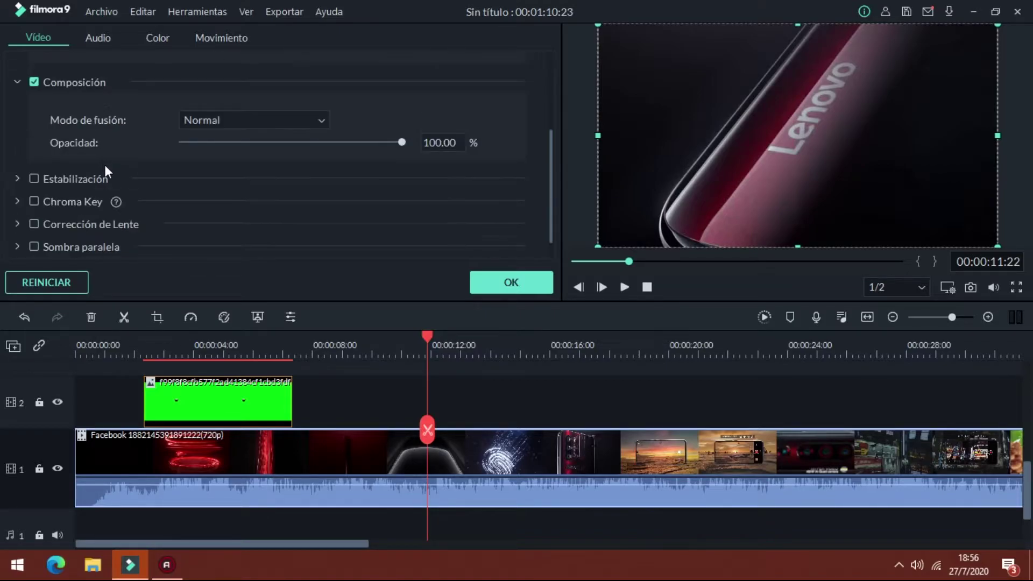
left_click(213, 119)
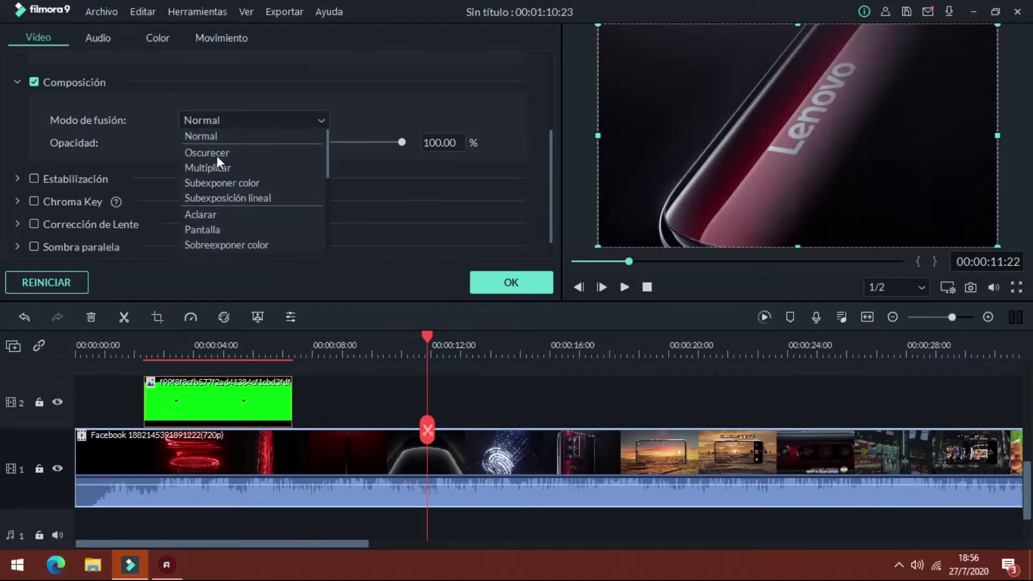
left_click(215, 153)
left_click(225, 124)
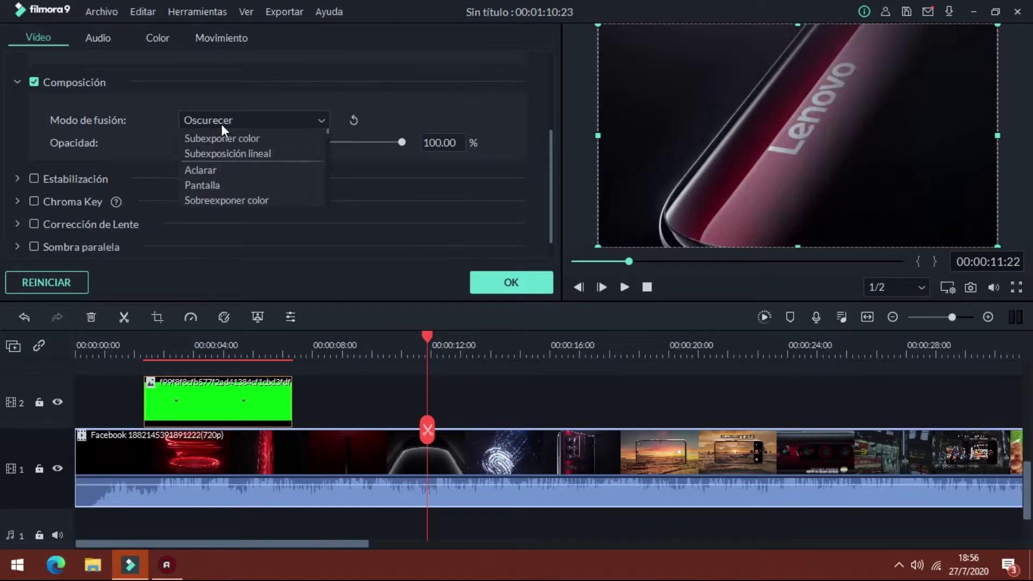
left_click(218, 134)
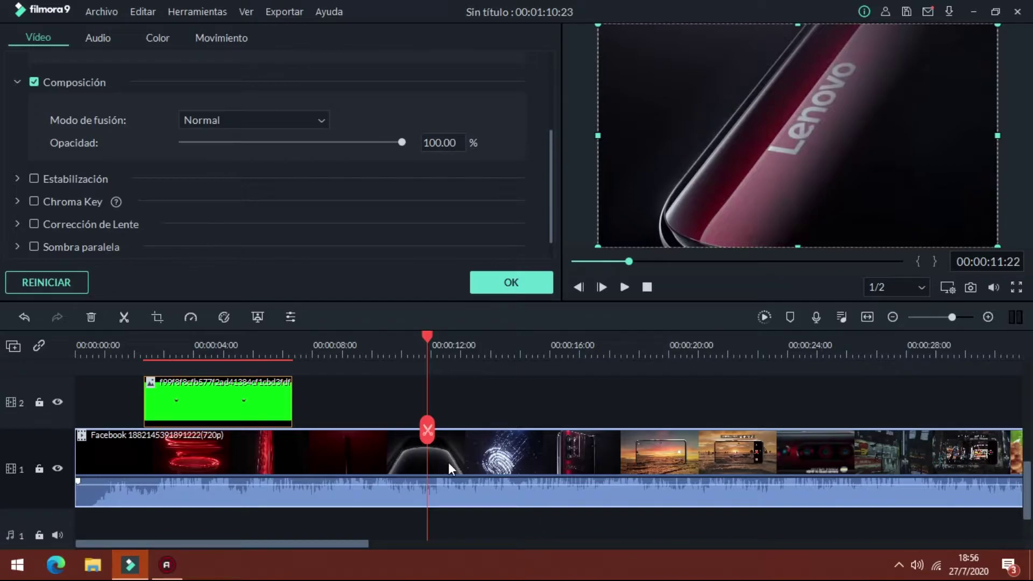
Step: Split the main clip at the playhead, place its second part on video track 2 overlapping the first, and preview the overlap
key("ctrl+b")
left_click_drag(451, 451, 382, 382)
left_click(387, 355)
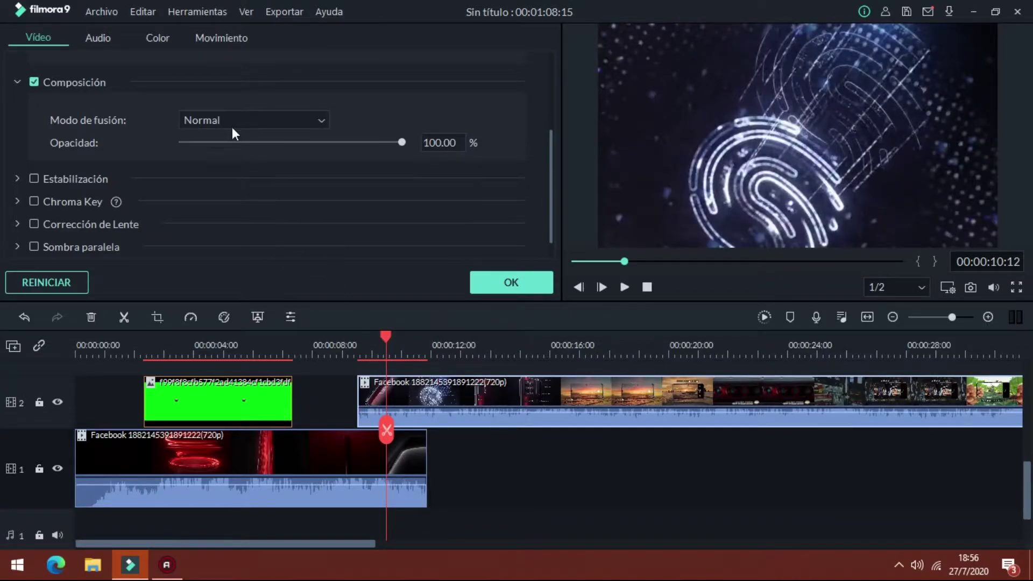
Step: Try the Multiplicar and Aclarar blend modes on the overlapping upper clip, and set the mode back to Normal
left_click(231, 125)
left_click(237, 167)
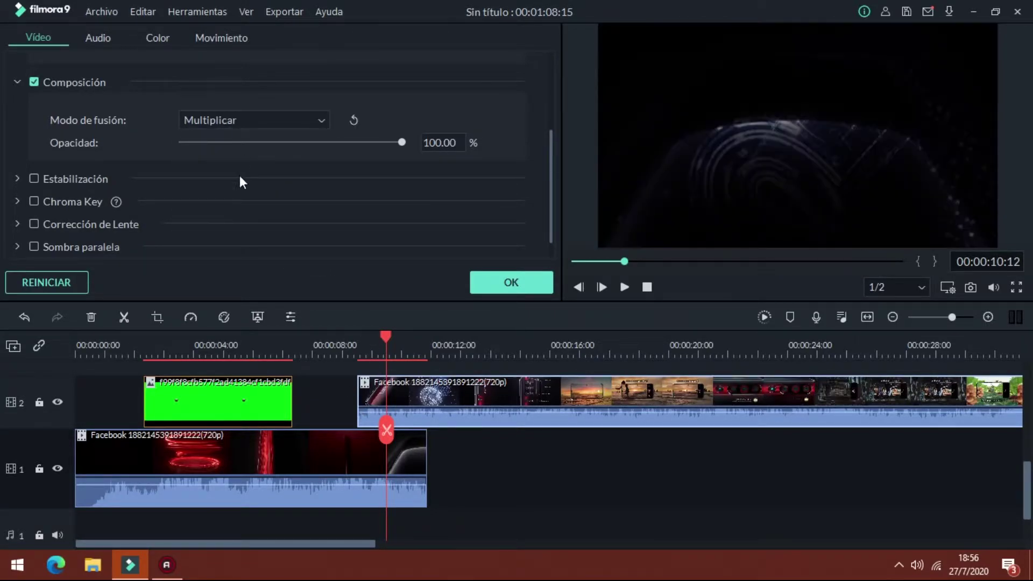
left_click(238, 119)
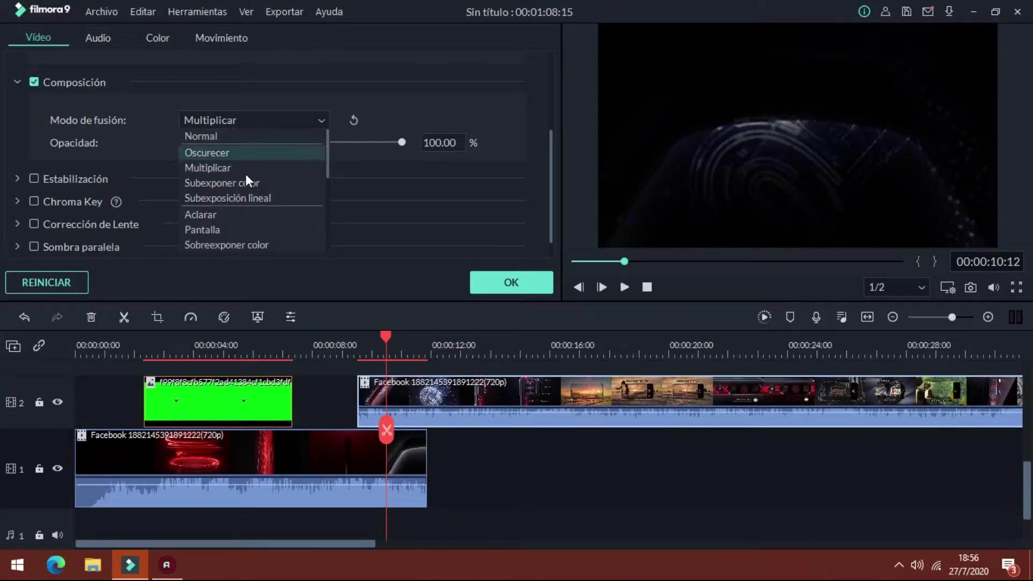
left_click(253, 217)
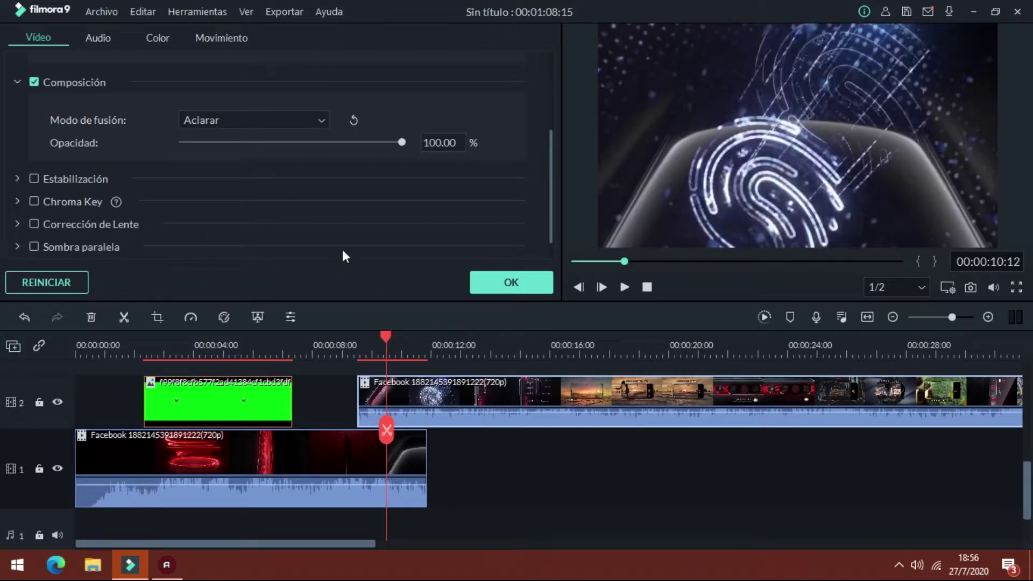
left_click(294, 121)
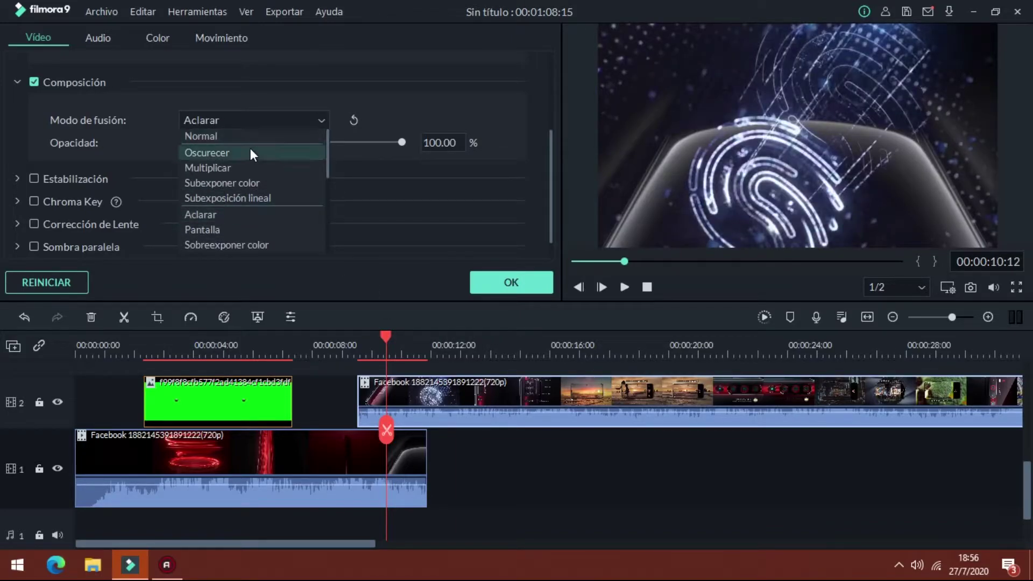
left_click(245, 168)
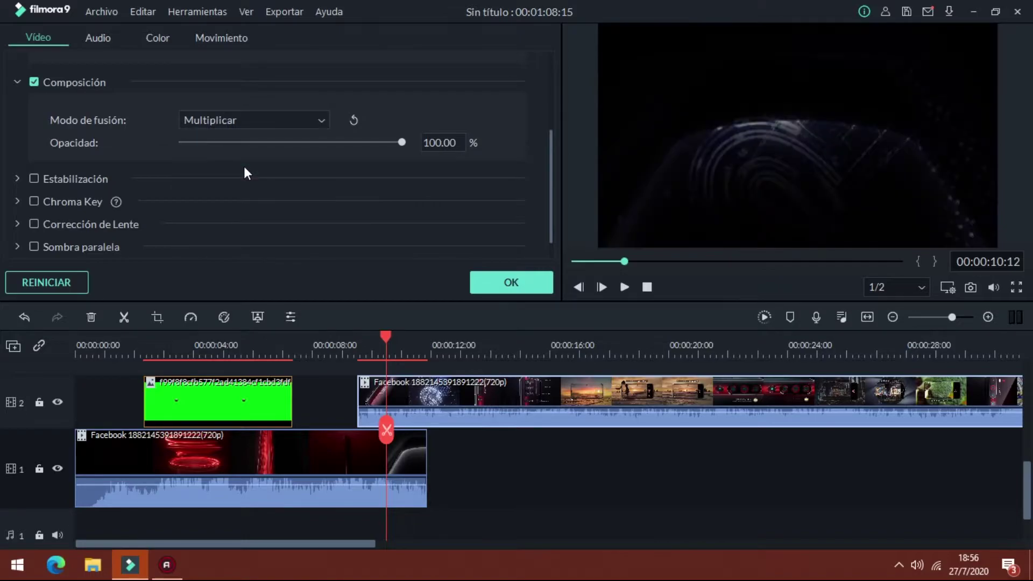
left_click(230, 119)
left_click(222, 138)
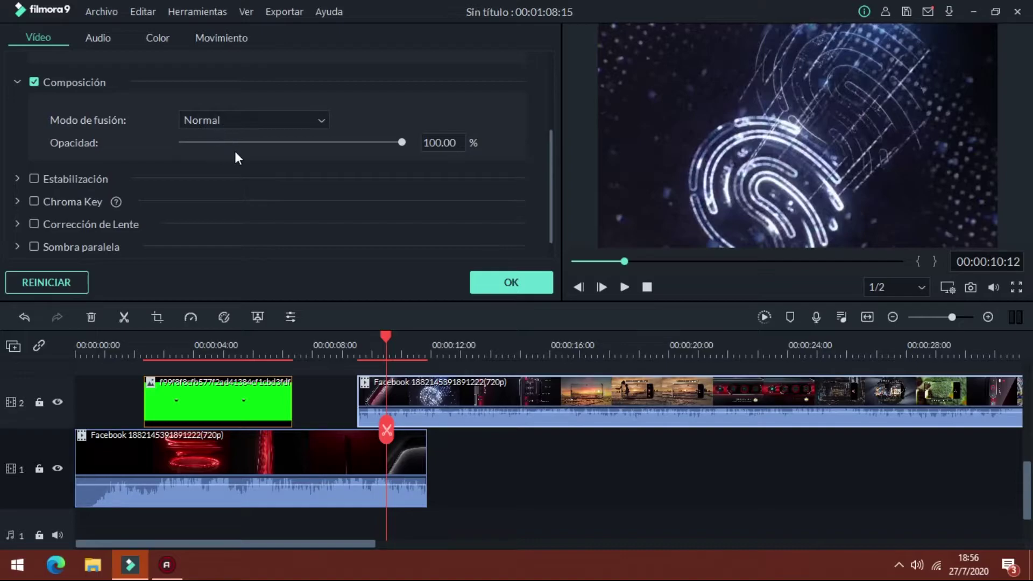
Step: Try lowering the upper clip's opacity to 5.86%, and reset it
left_click_drag(398, 143, 196, 159)
left_click(242, 354)
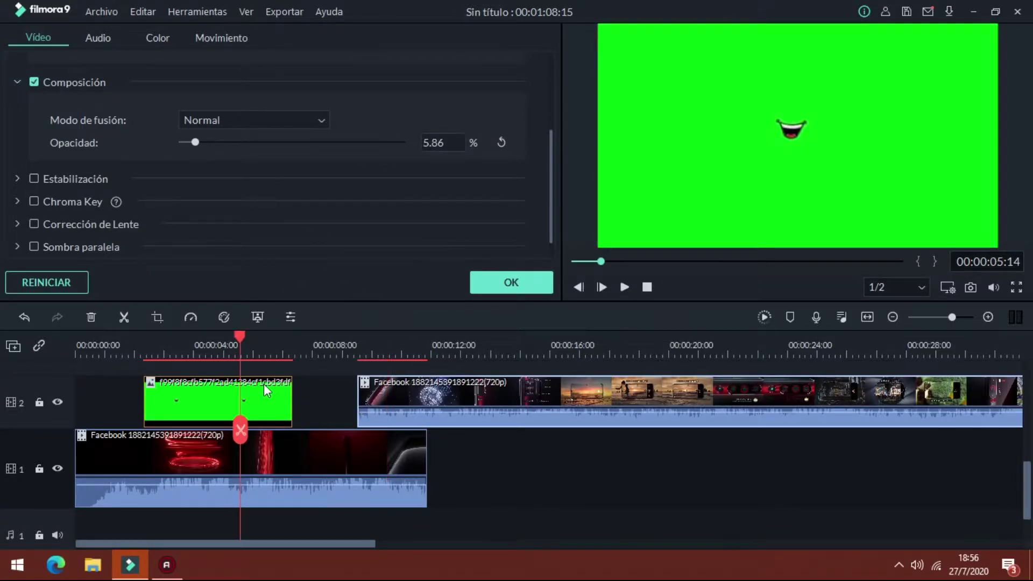
left_click(504, 141)
Step: Try changing the opacity of the green-screen image on track 2, and return it to 100%
left_click(248, 412)
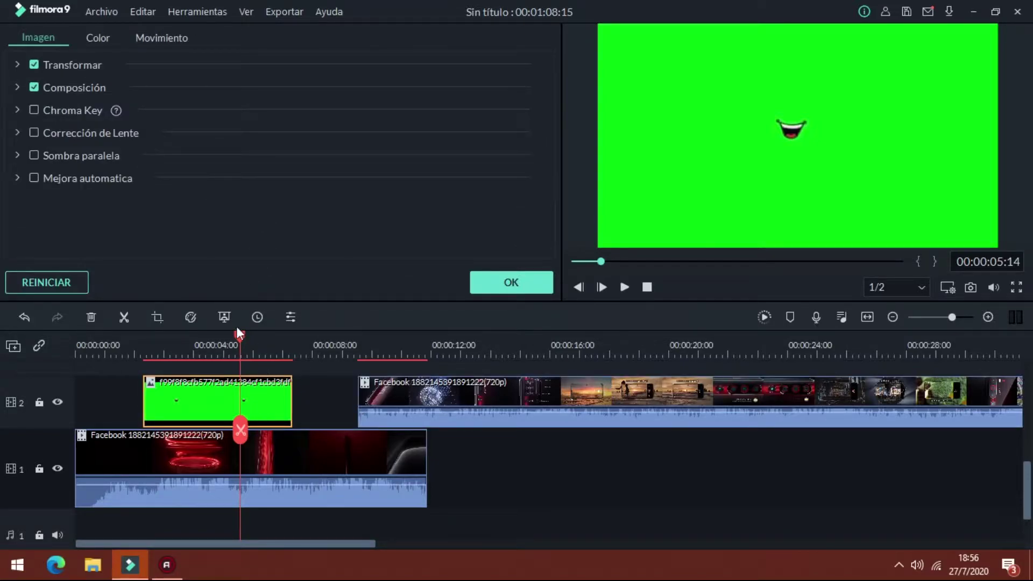
left_click(17, 87)
left_click_drag(215, 148, 437, 151)
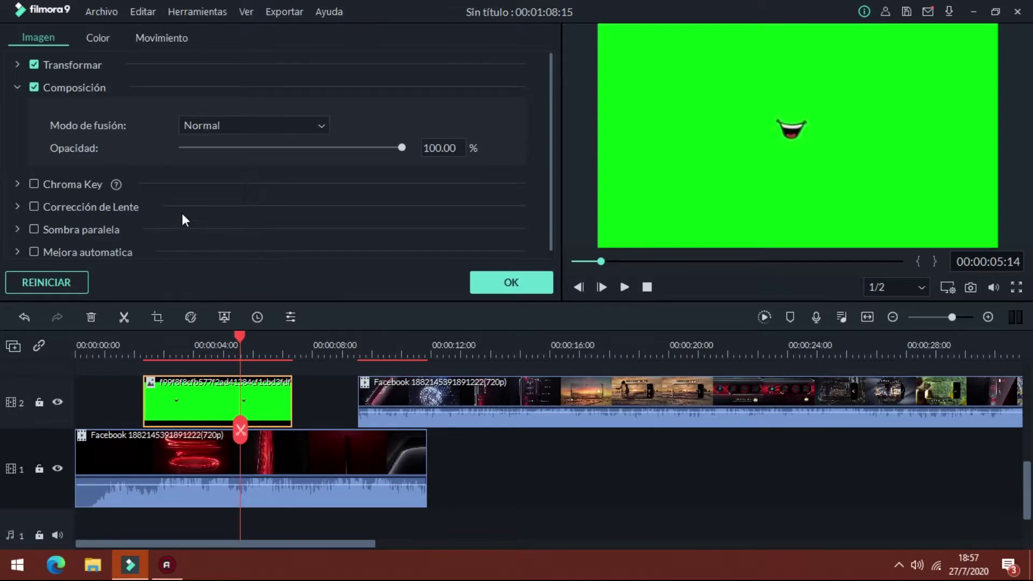
Step: Enable Chroma Key for the green-screen image on track 2
left_click(17, 184)
scroll(104, 164, "down", 2)
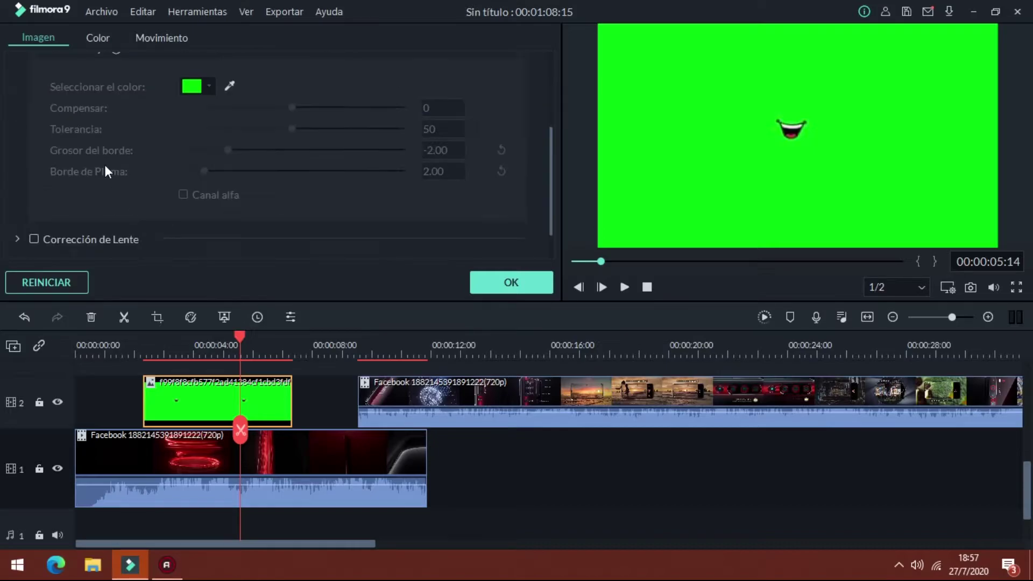
scroll(59, 131, "up", 1)
left_click(32, 116)
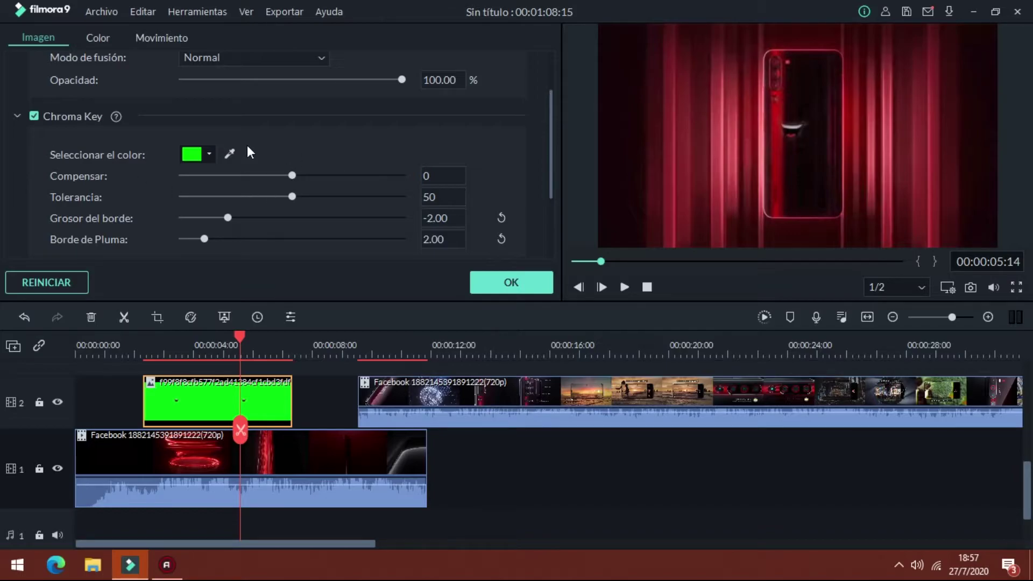
Step: Sample the green background of the image with the eyedropper as the Chroma Key color
left_click(213, 153)
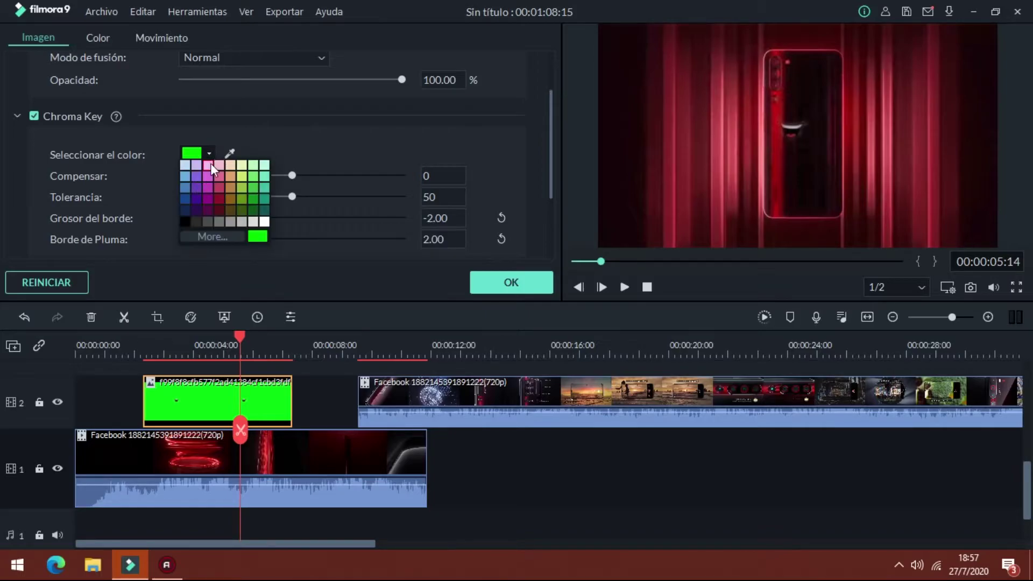
left_click(232, 156)
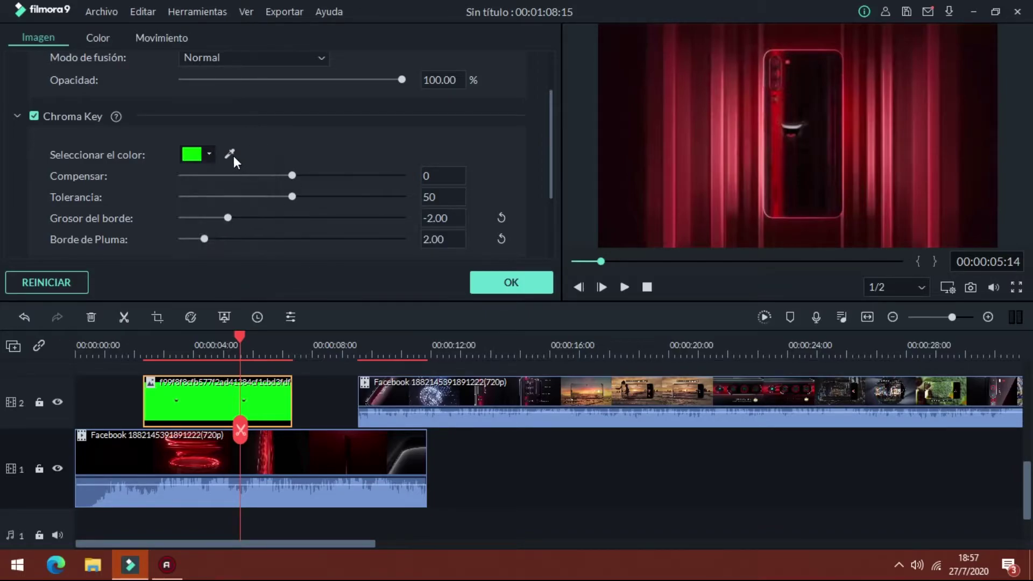
scroll(232, 156, "down", 1)
left_click(228, 157)
left_click(230, 117)
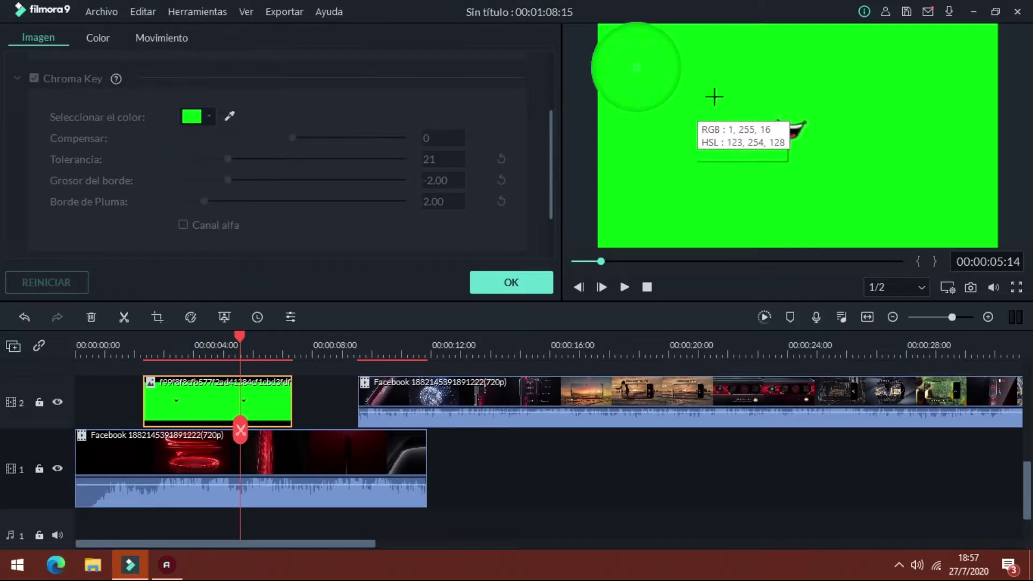
left_click(660, 68)
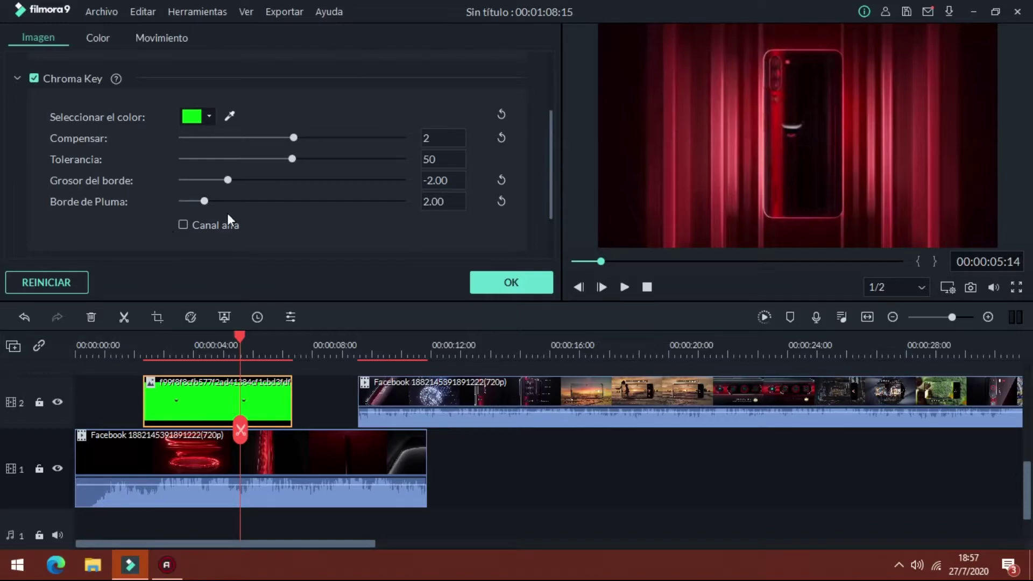
Step: Try Chroma Key tolerance 100 and edge thickness -1.81, and reset offset, tolerance, edge thickness and edge feather to their defaults
left_click_drag(293, 137, 272, 141)
left_click(499, 138)
left_click_drag(292, 158, 418, 160)
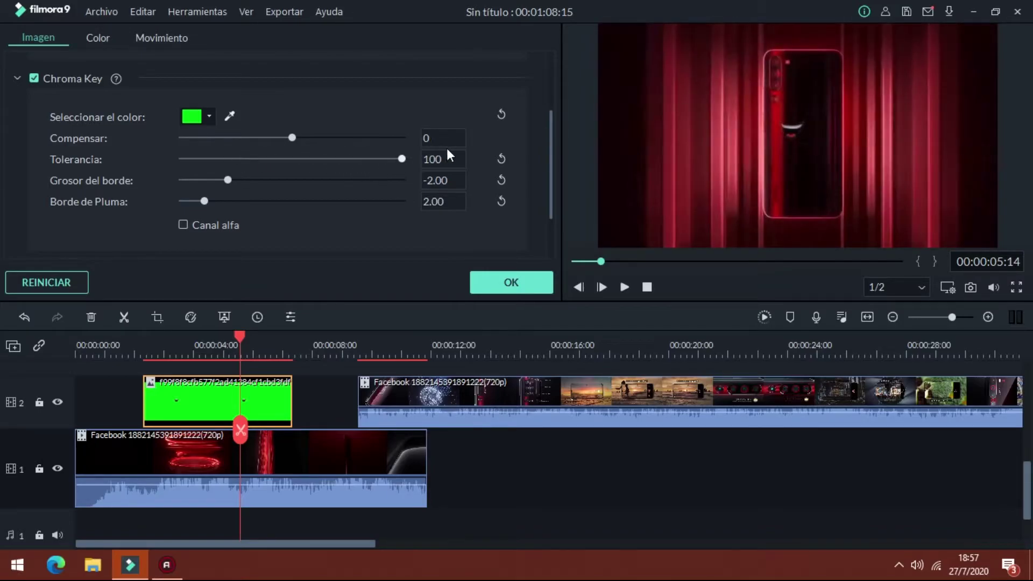
mouse_move(229, 180)
left_mouse_down()
mouse_move(289, 182)
mouse_move(209, 180)
mouse_move(237, 188)
mouse_move(229, 184)
left_mouse_up()
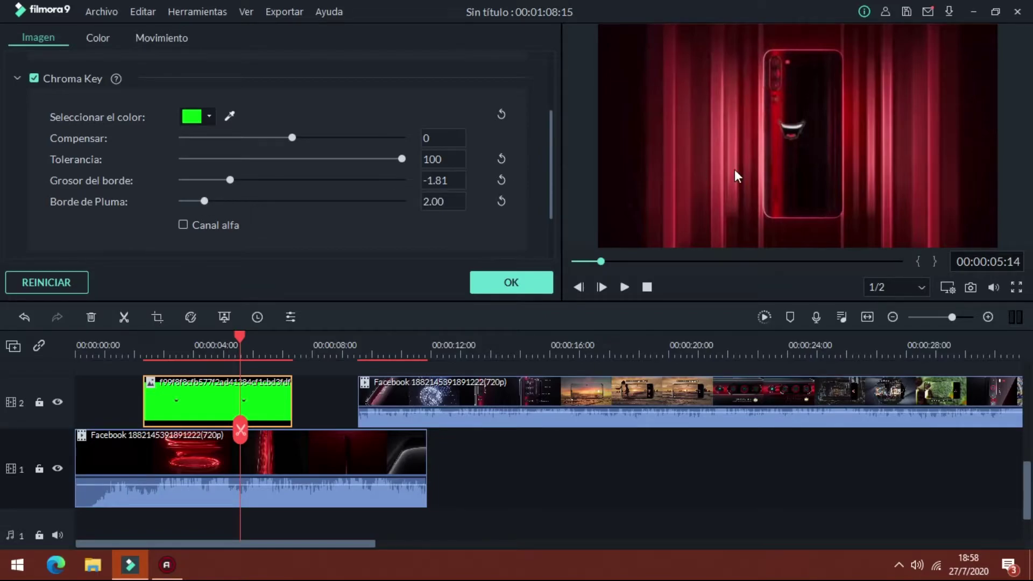
left_click_drag(205, 201, 278, 192)
left_click(501, 201)
left_click(501, 180)
left_click(501, 159)
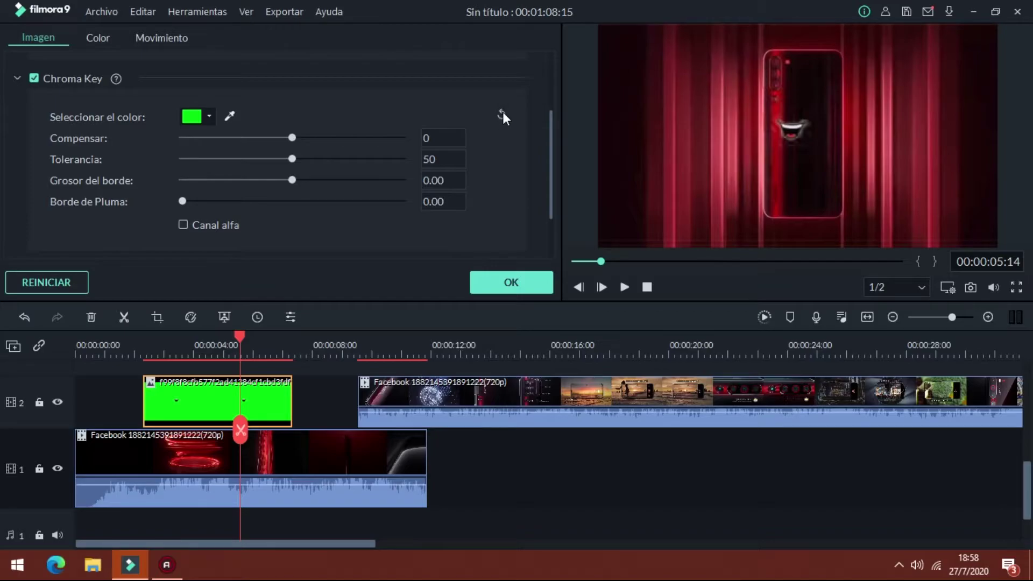
Step: Set the green-screen image's Chroma Key tolerance to 73, and move the playhead to 00:00:06:21
left_click_drag(737, 175, 759, 125)
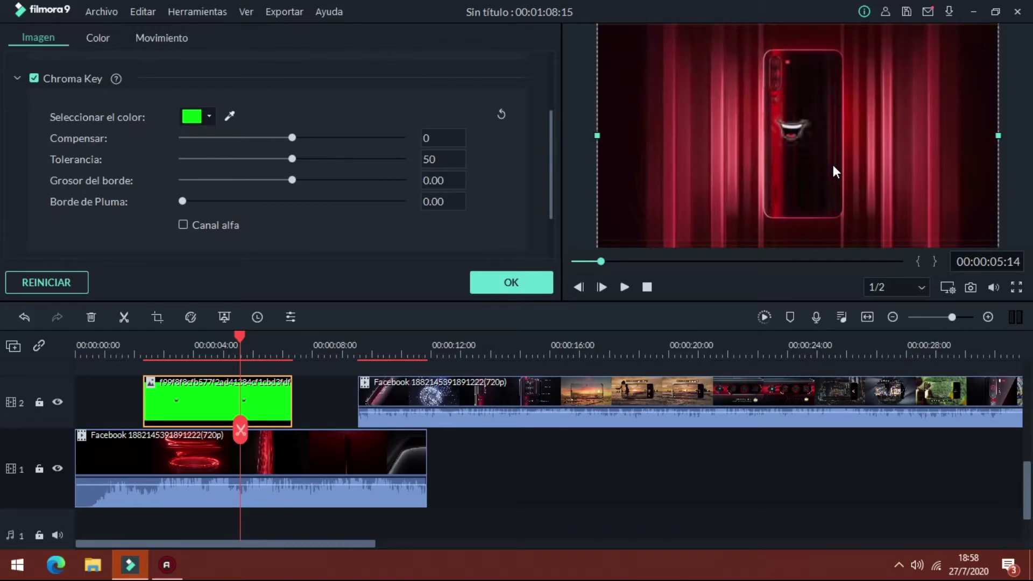
scroll(487, 150, "down", 1)
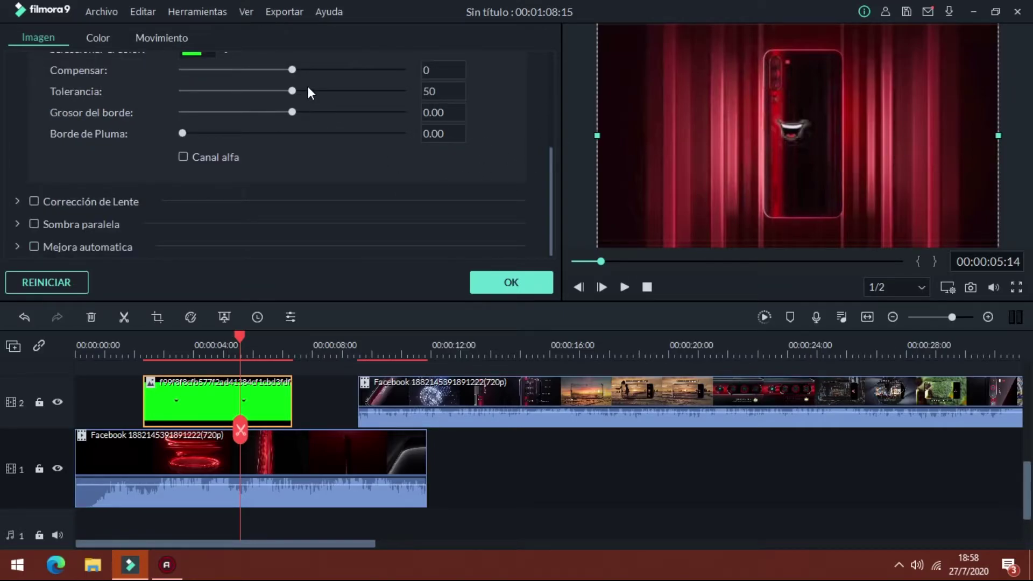
left_click_drag(296, 86, 344, 88)
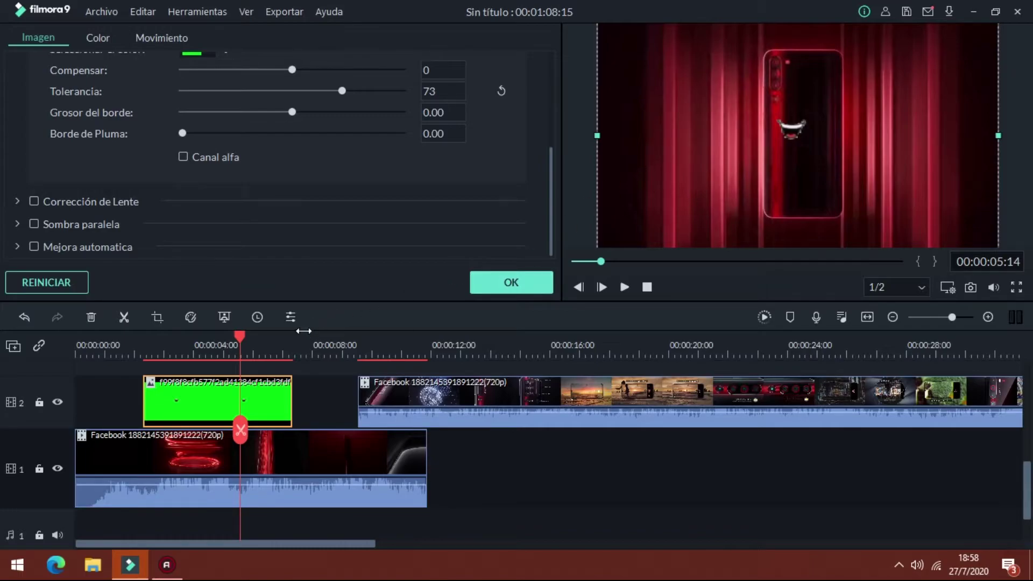
left_click(280, 337)
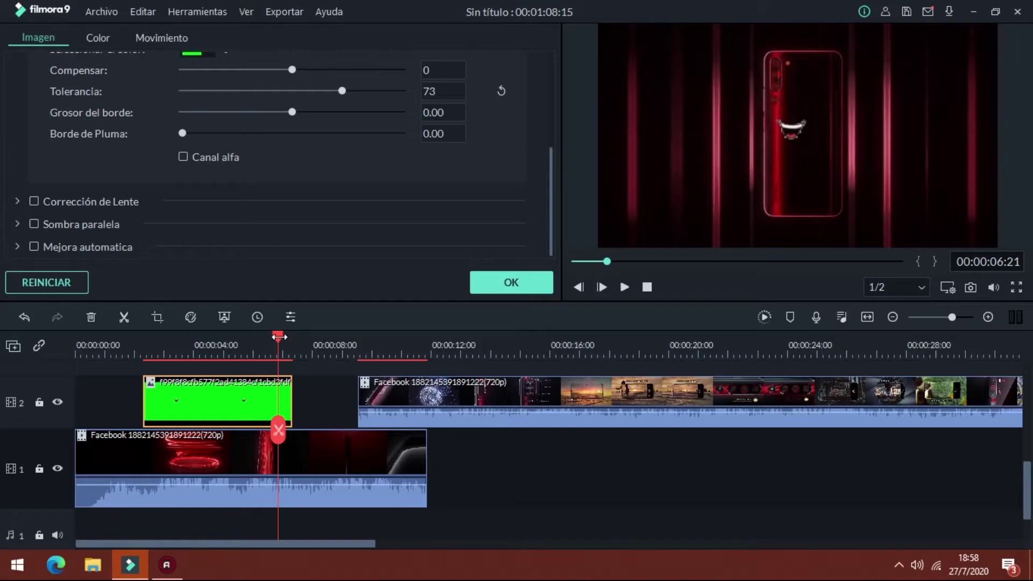
Step: Enable Lens Correction for the video clip on track 2, with the playhead at 00:00:10:24
left_click(17, 201)
scroll(102, 208, "down", 2)
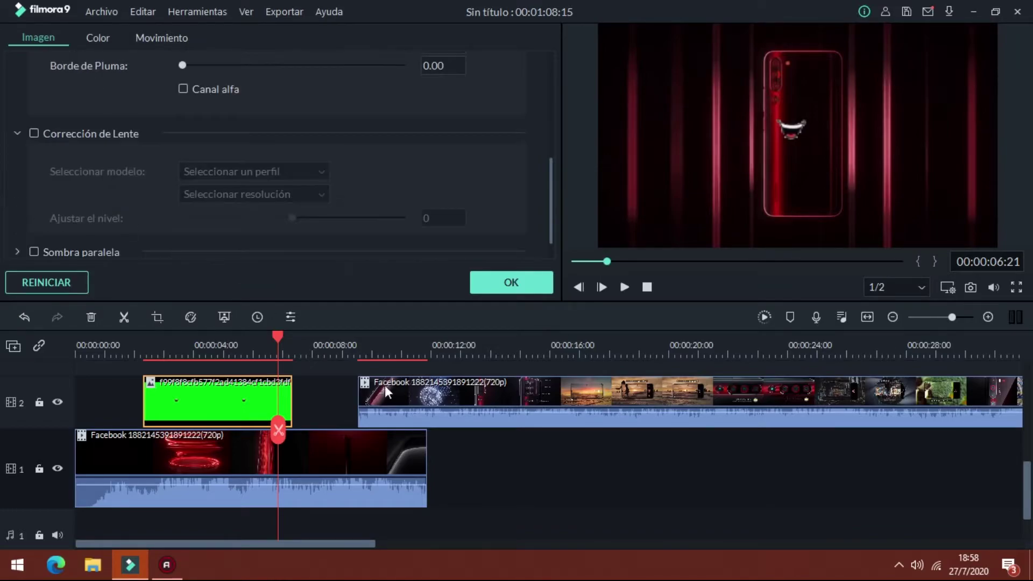
left_click(386, 386)
left_click(400, 337)
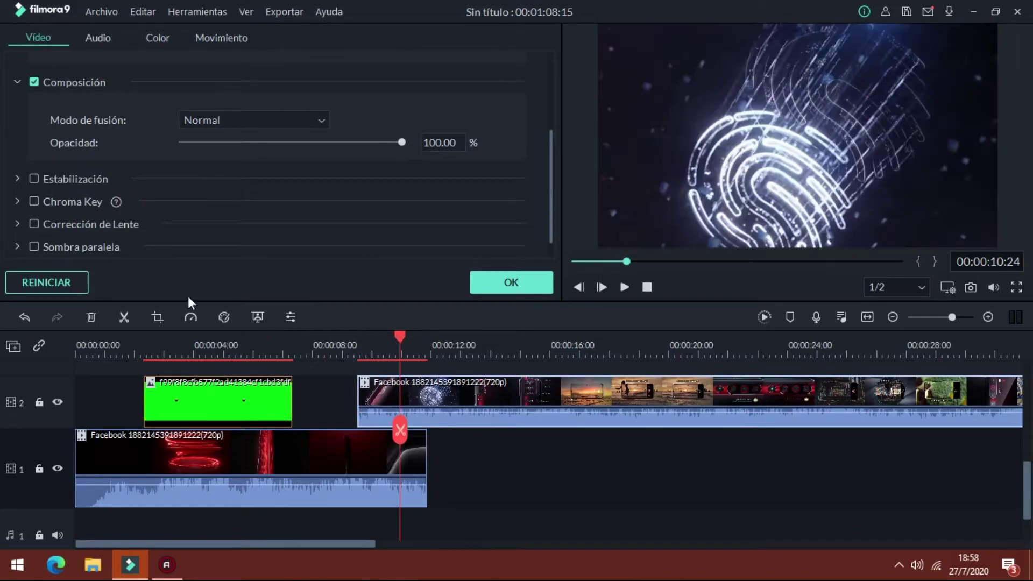
left_click(18, 225)
left_click(41, 223)
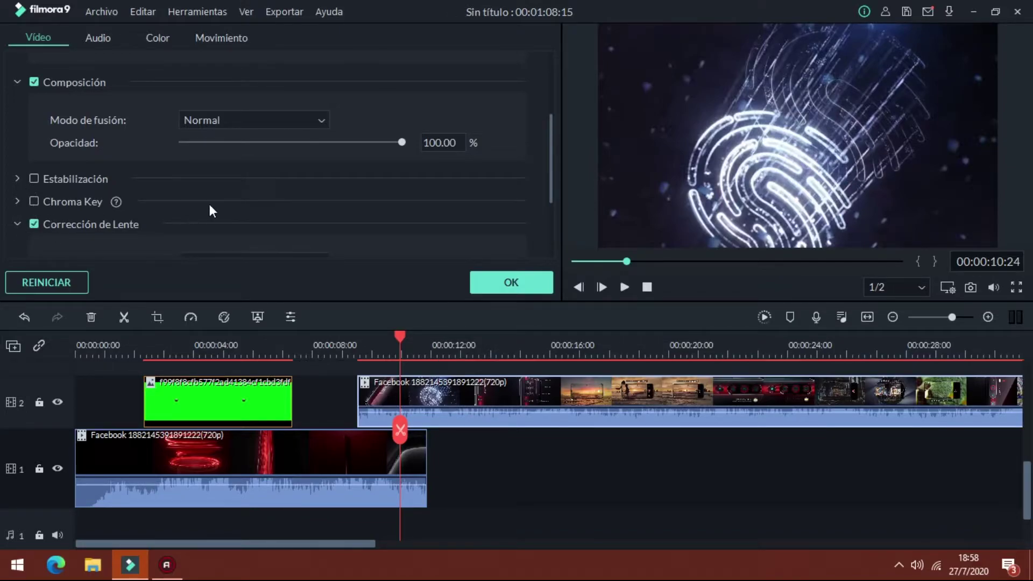
Step: Apply the GoPro Hero 4 lens profile at 4K Wide to the clip, with the correction level at 100
scroll(225, 204, "down", 2)
left_click(225, 201)
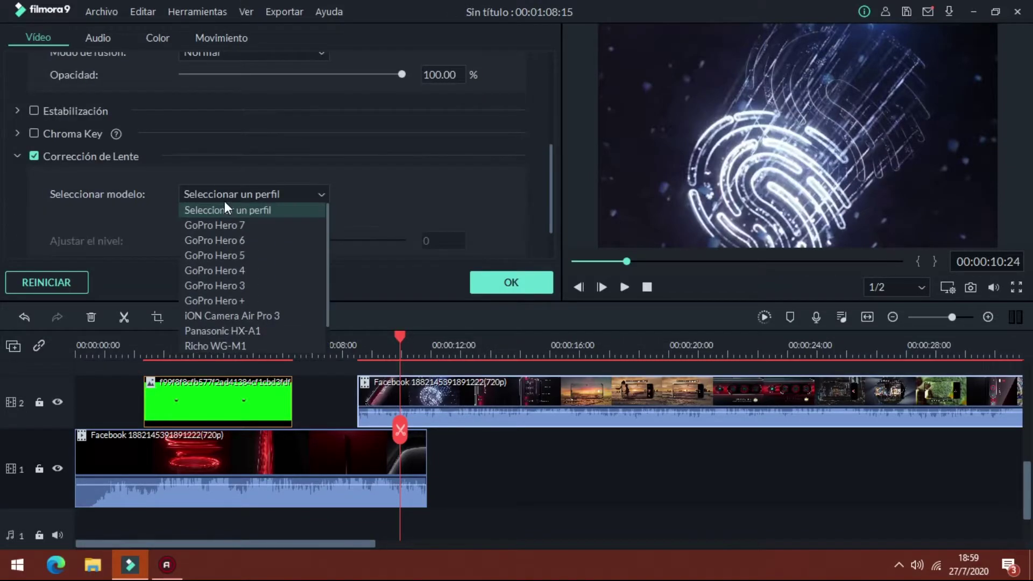
left_click(224, 270)
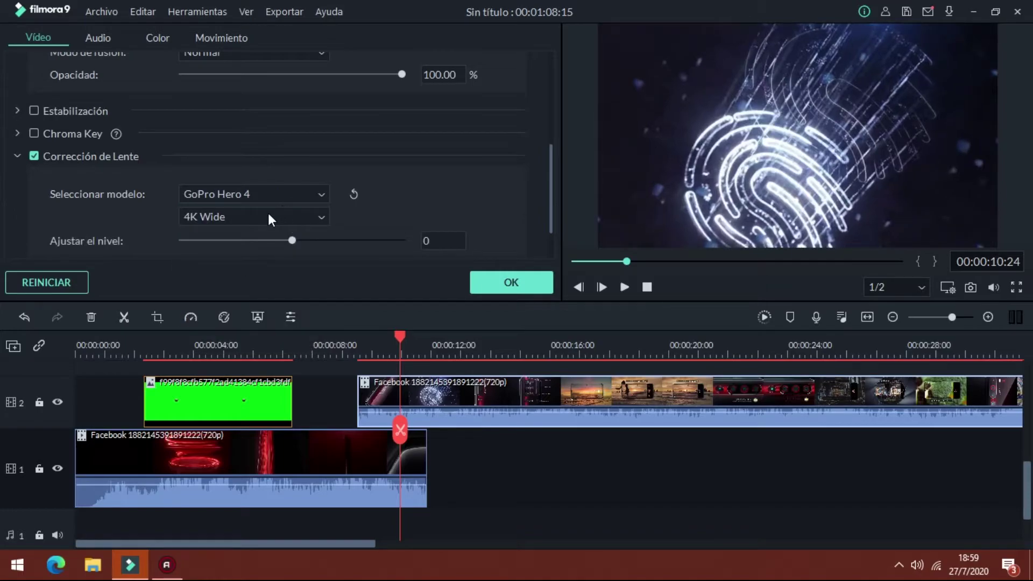
left_click(268, 240)
left_click_drag(268, 240, 444, 285)
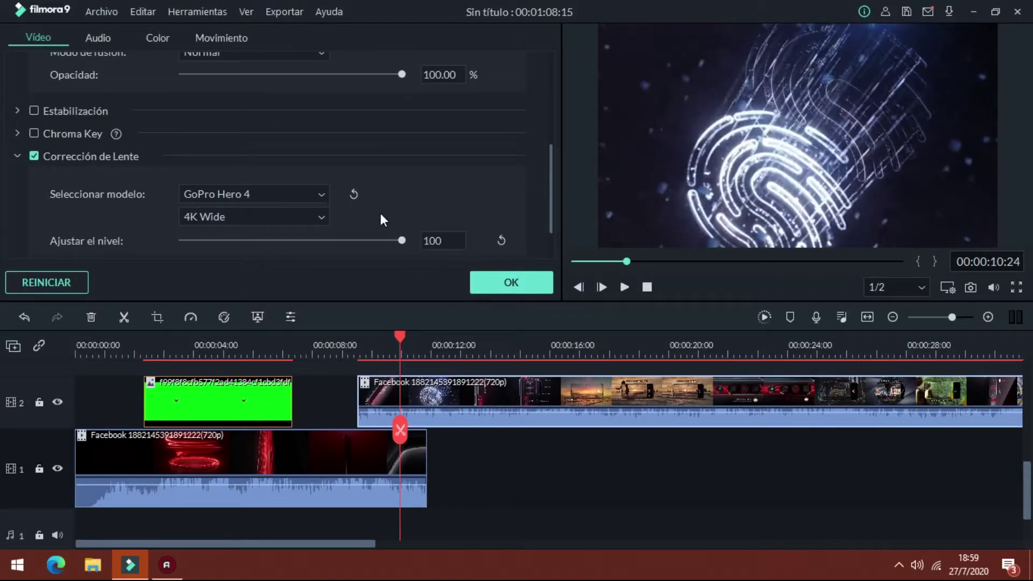
Step: Switch the lens profile to Panasonic HX-A1 at 1080p, and set the correction level to -66
left_click(323, 194)
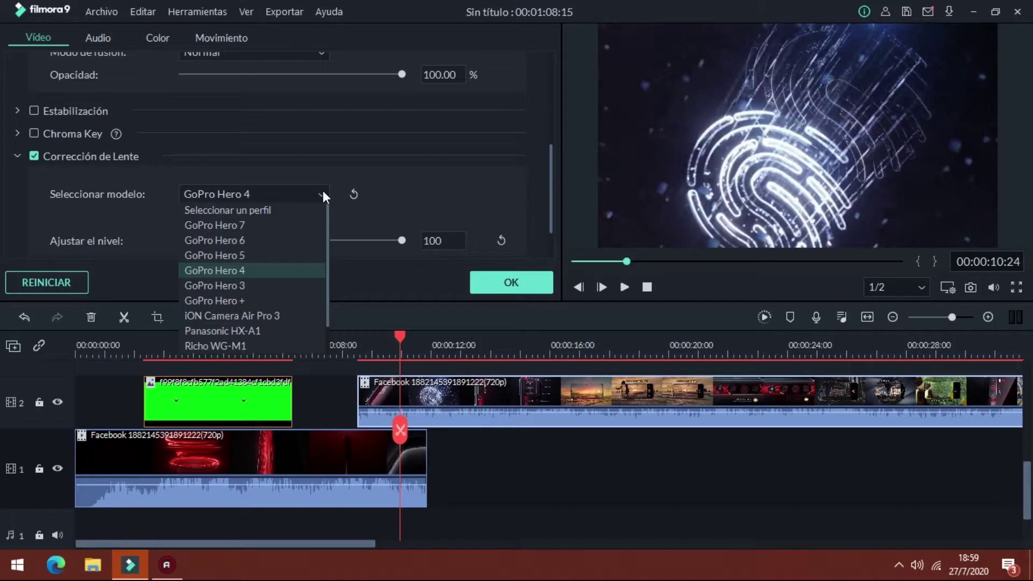
scroll(299, 266, "down", 1)
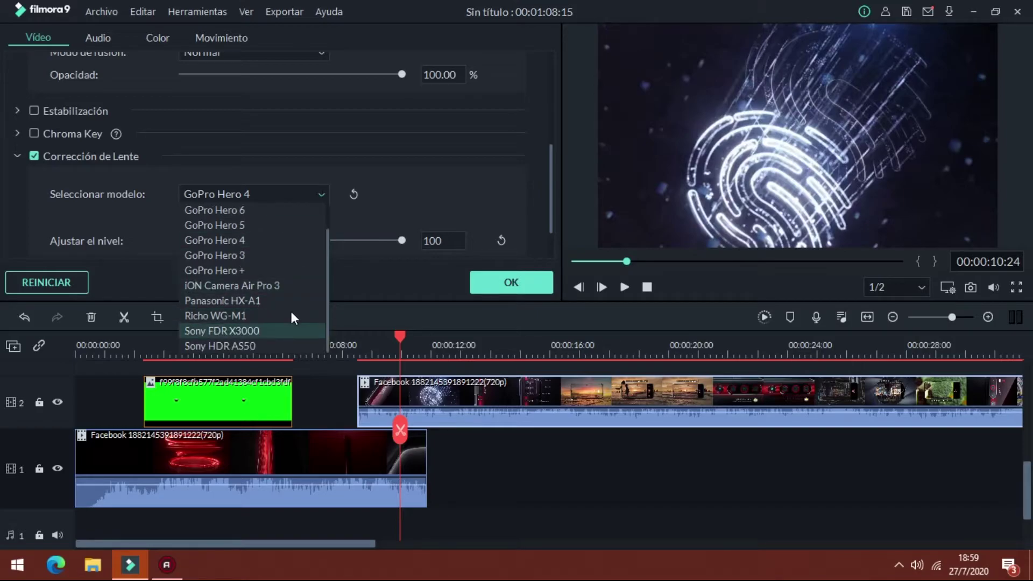
left_click(248, 304)
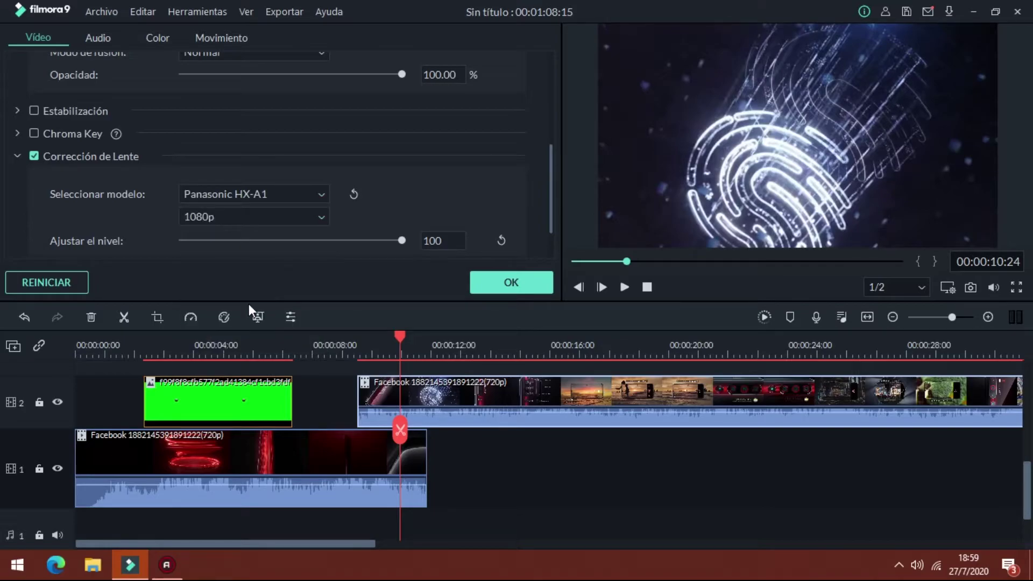
left_click_drag(359, 242, 221, 242)
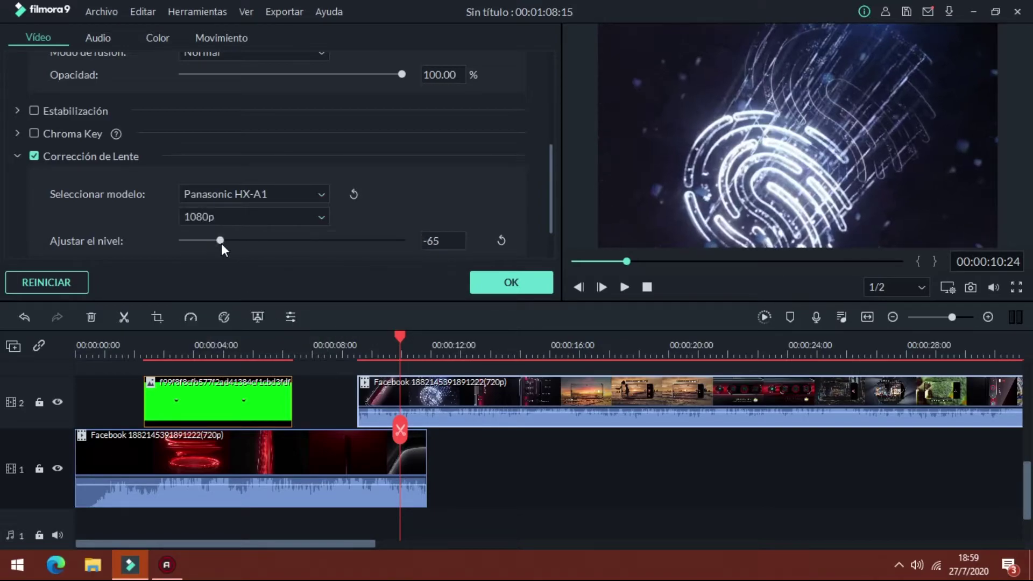
left_click(234, 219)
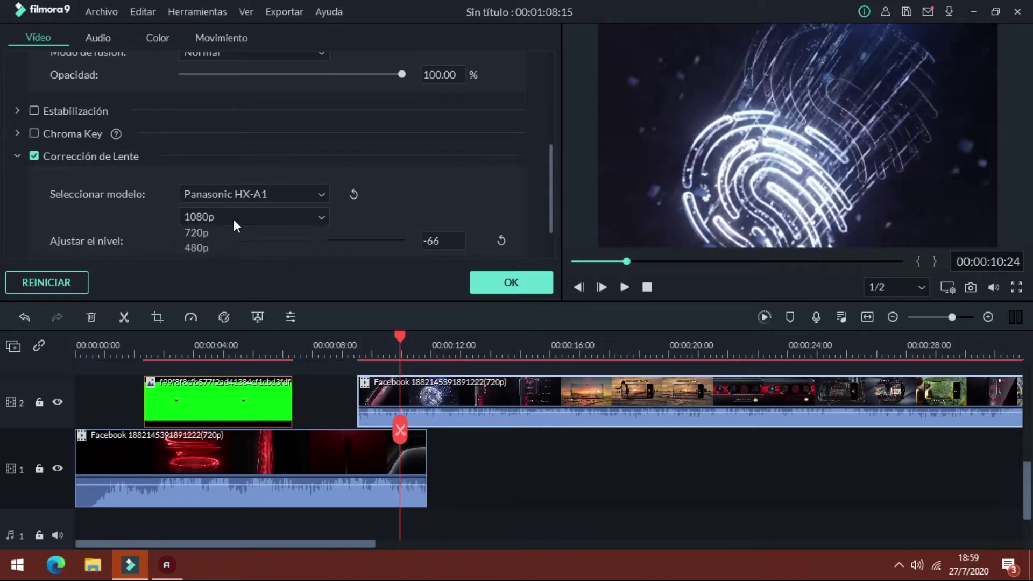
left_click(233, 218)
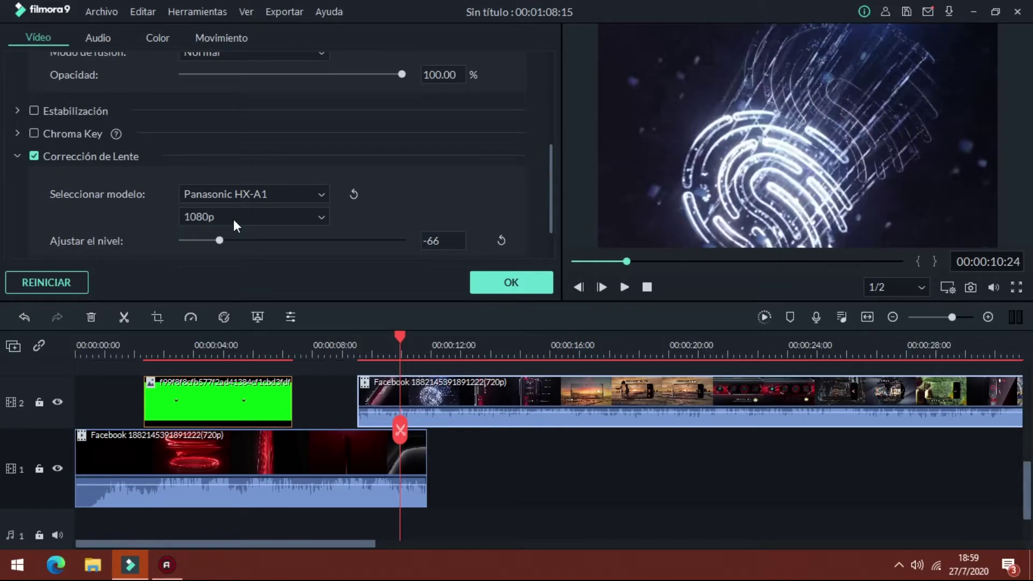
Step: Reset the lens profile selection and turn off Lens Correction for the track 2 clip
left_click(354, 193)
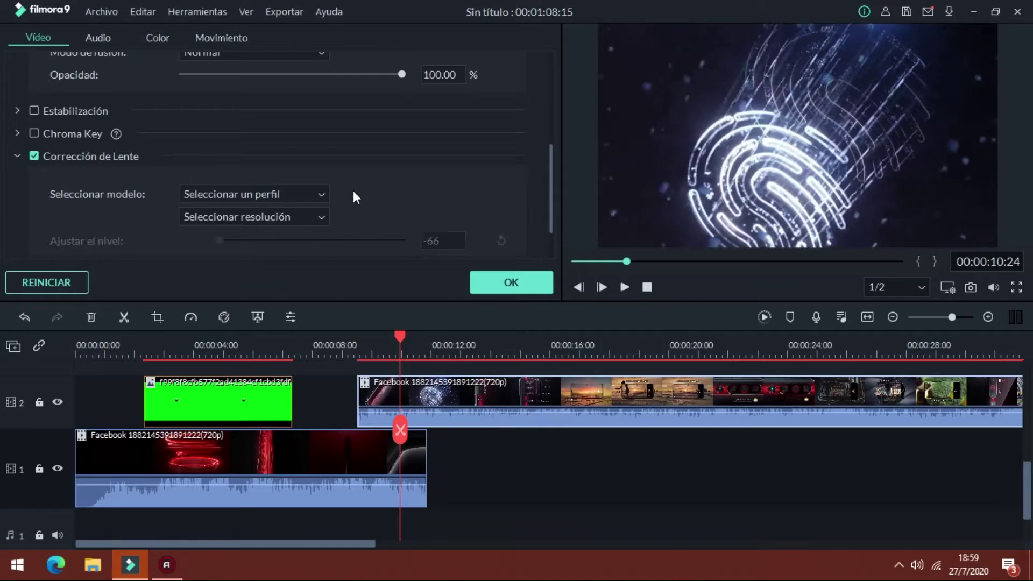
left_click(33, 154)
scroll(40, 152, "down", 1)
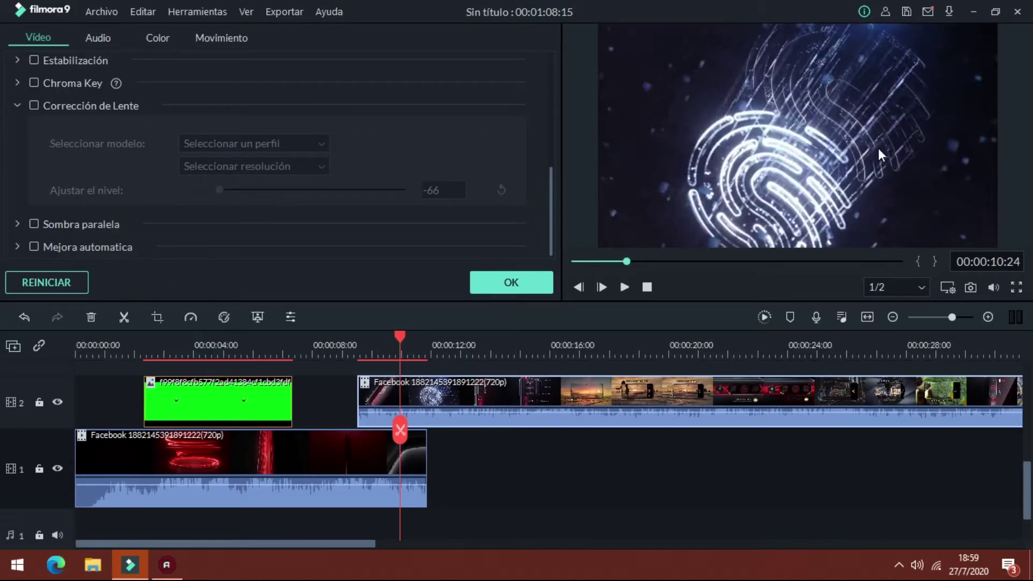
Step: Shrink the track 2 video slightly in the preview and centre it over the lower video
left_click_drag(876, 172, 899, 170)
left_click_drag(994, 24, 955, 48)
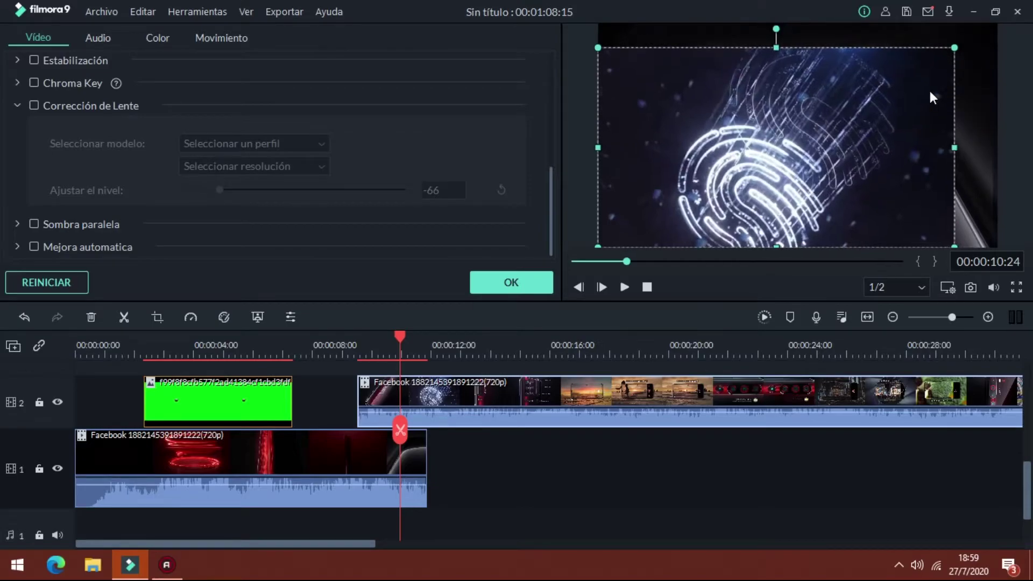
left_click_drag(923, 116, 927, 117)
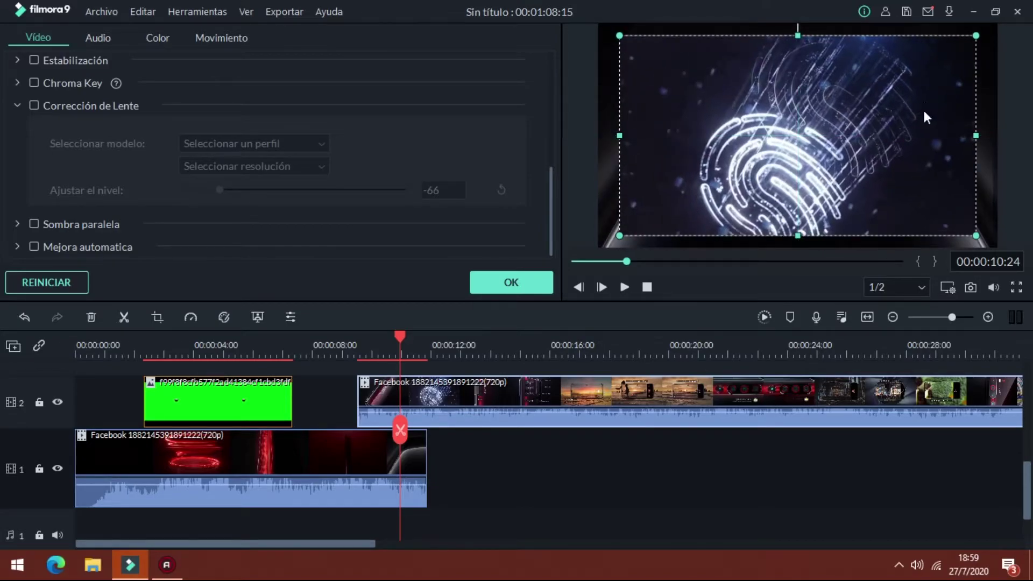
Step: Extend the end of the track 1 clip to about 26 seconds, and move the playhead to 00:00:12:17
left_click(425, 454)
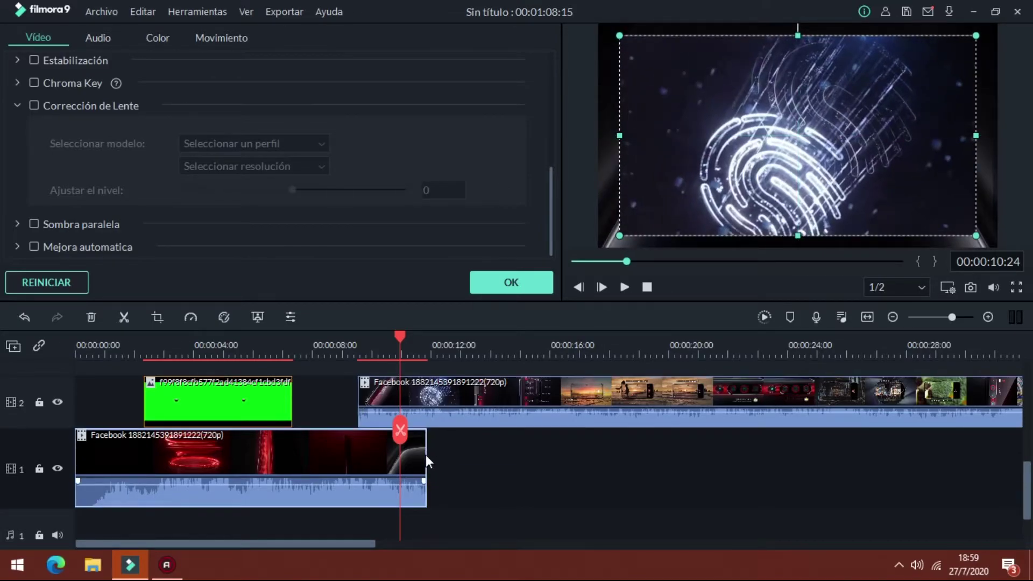
left_click_drag(426, 437, 845, 477)
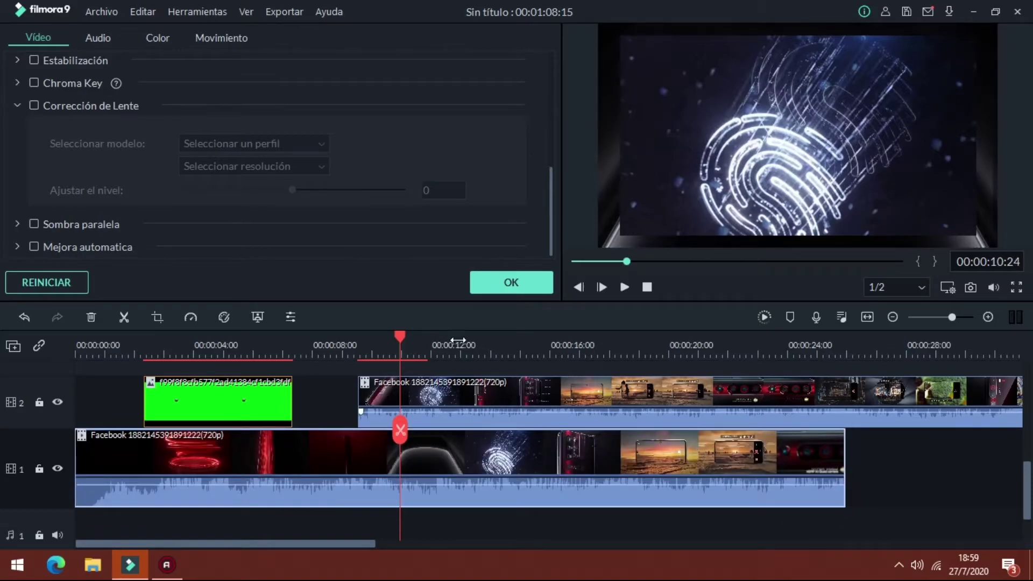
left_click(451, 347)
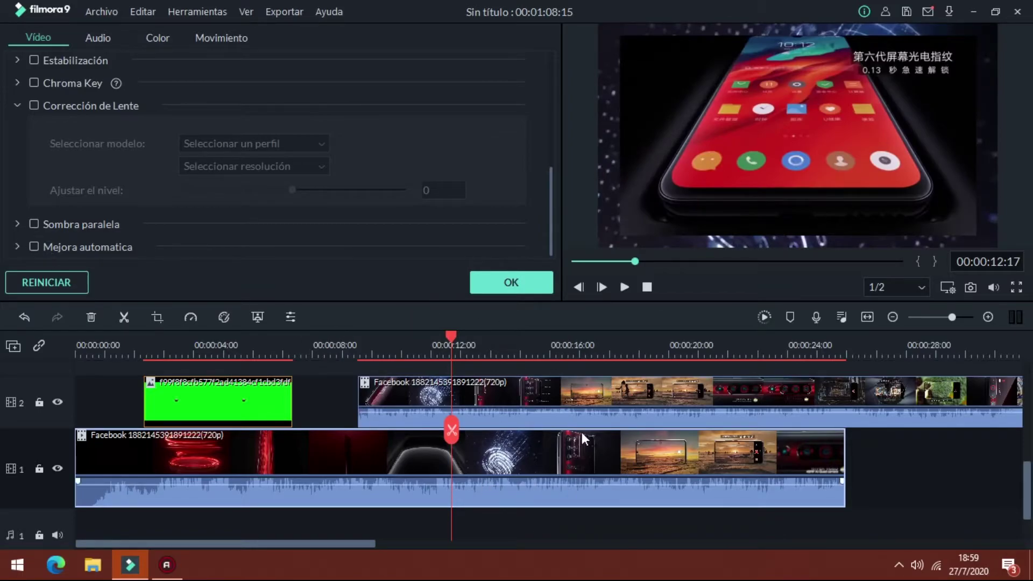
Step: Enable the drop shadow for the video clip on track 2, toggling it off and on to compare
left_click_drag(292, 190, 219, 190)
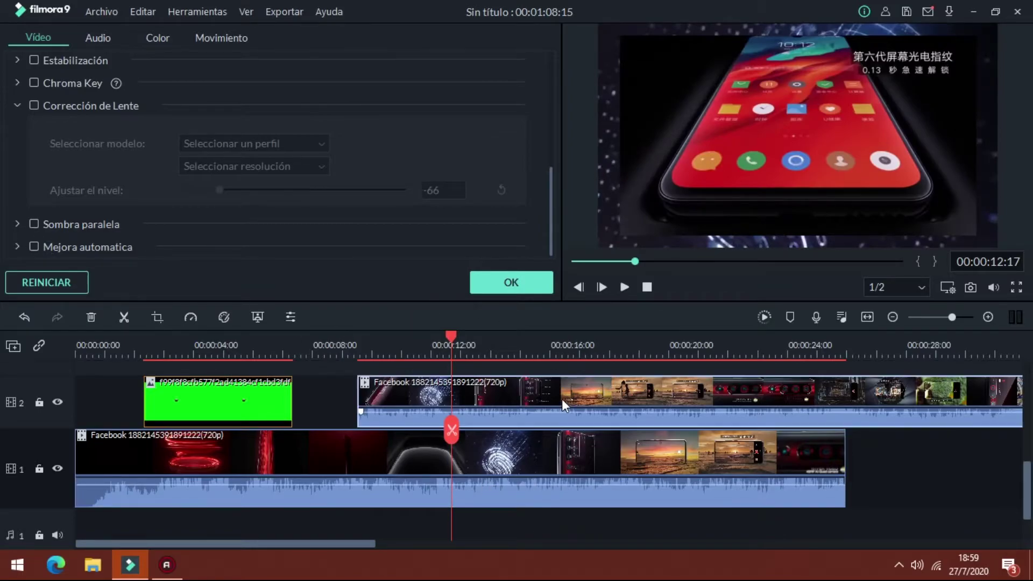
left_click(34, 222)
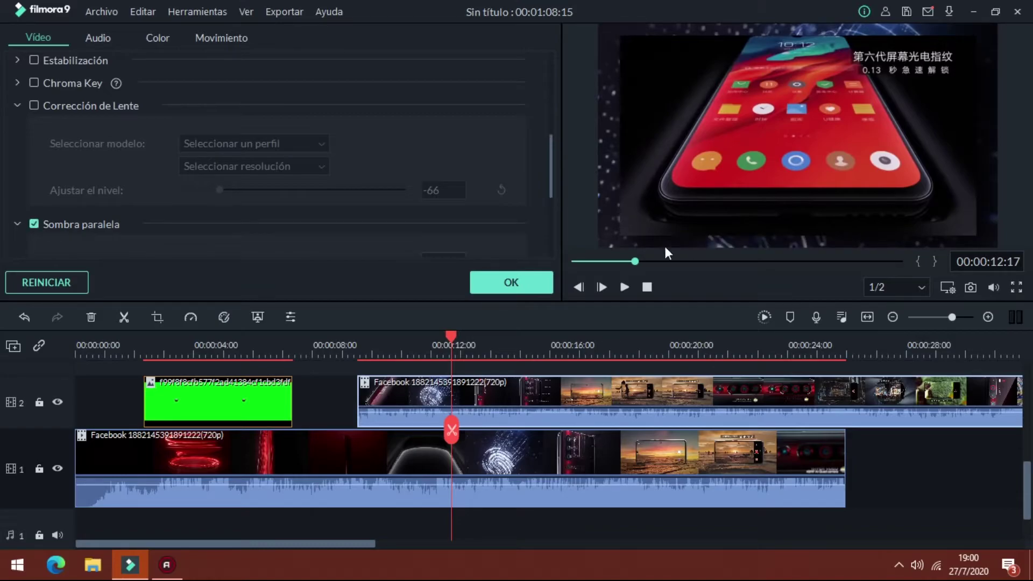
left_click(35, 223)
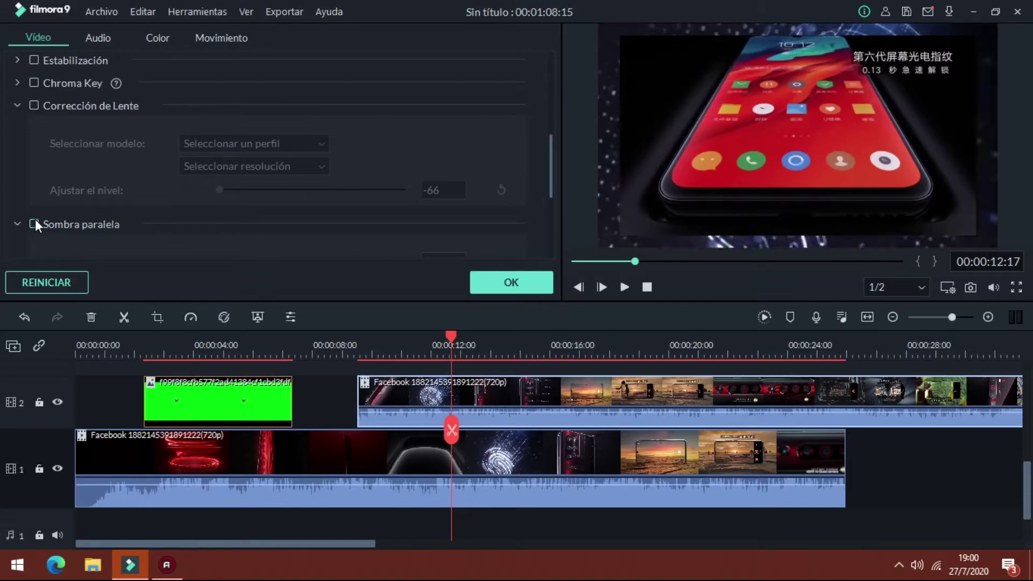
left_click(35, 223)
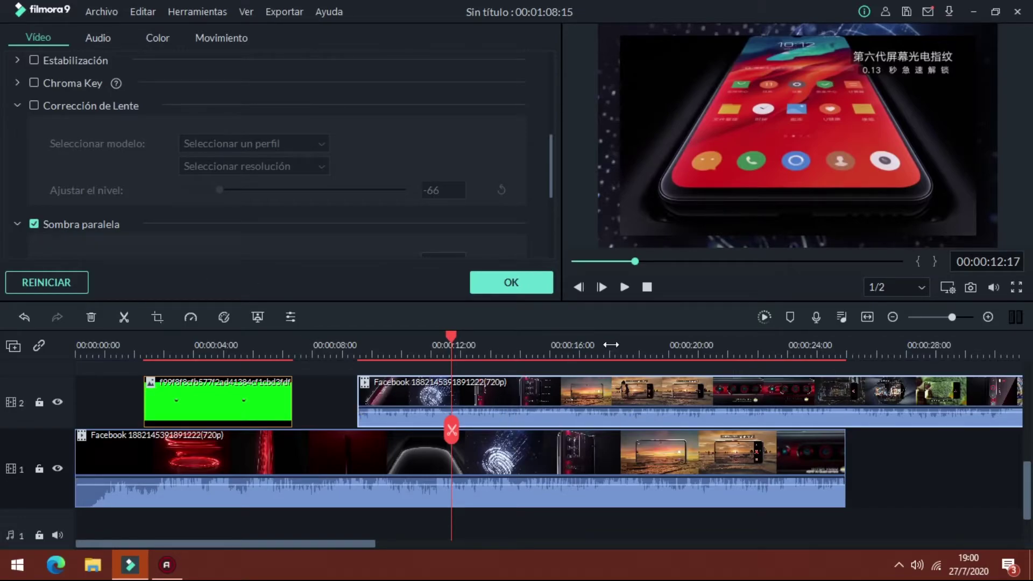
left_click_drag(812, 171, 819, 183)
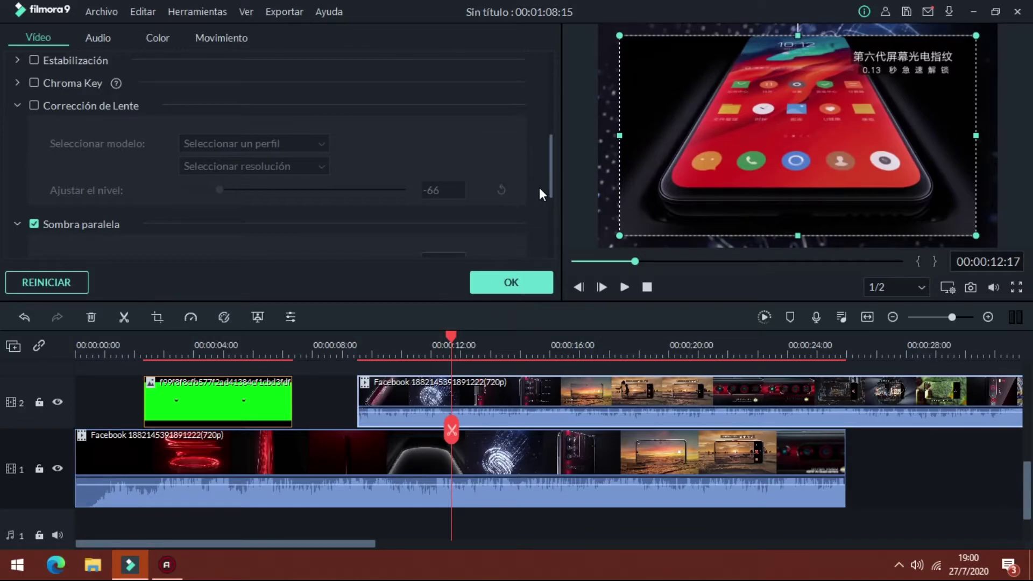
Step: Set the drop shadow's distance to 17, blur to 13 and opacity to 82, and make its color light blue
scroll(539, 188, "down", 2)
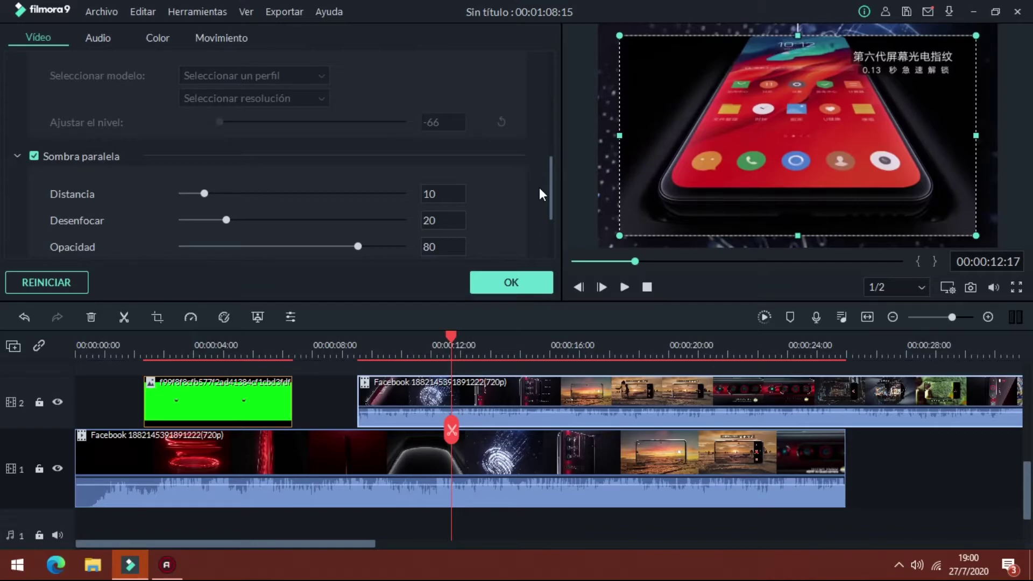
scroll(539, 188, "down", 3)
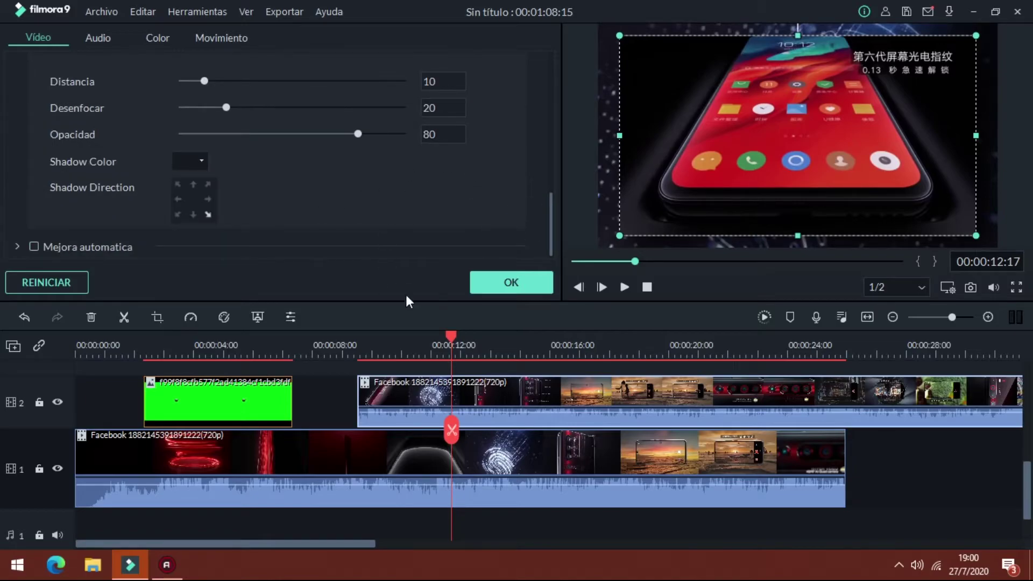
scroll(275, 165, "up", 2)
left_click(264, 149)
left_click_drag(227, 150, 364, 200)
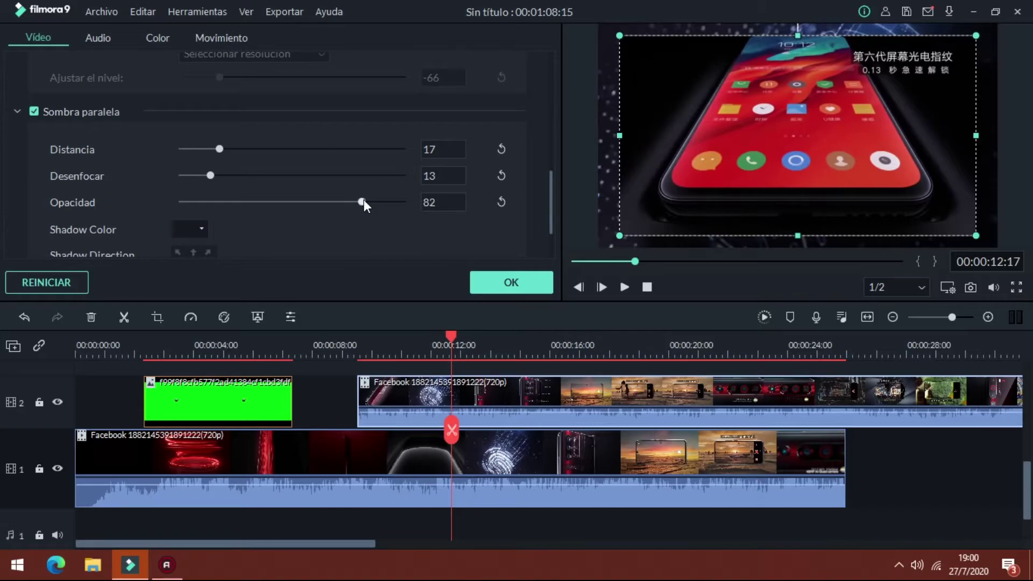
left_click(197, 228)
left_click(178, 237)
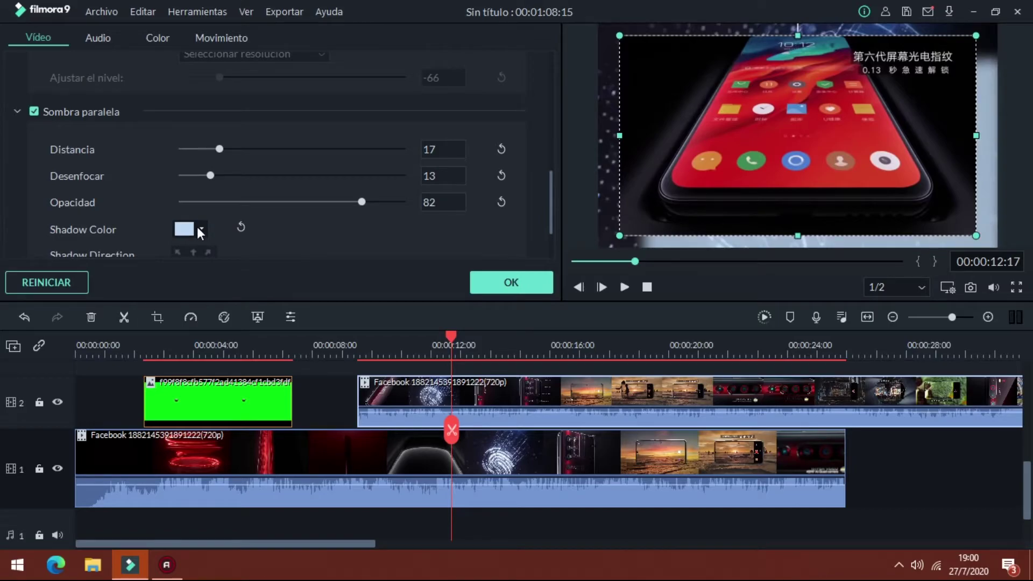
Step: Reset the drop shadow's color on the track 2 video to the default black
left_click(198, 229)
left_click(265, 227)
left_click(239, 227)
Step: Try the left, down and upper-right shadow directions, then return the direction to lower-right
scroll(238, 228, "down", 2)
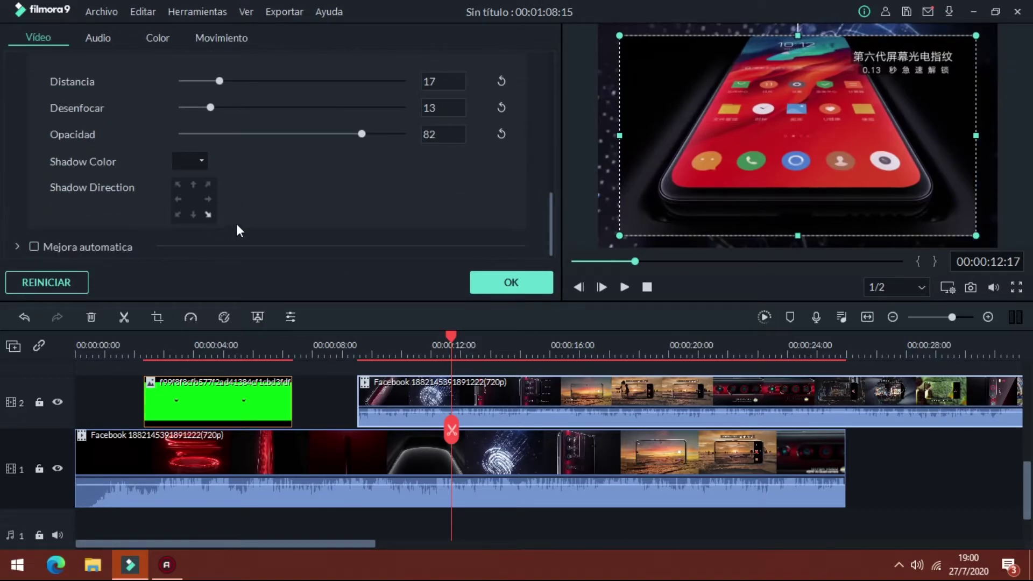
left_click(179, 199)
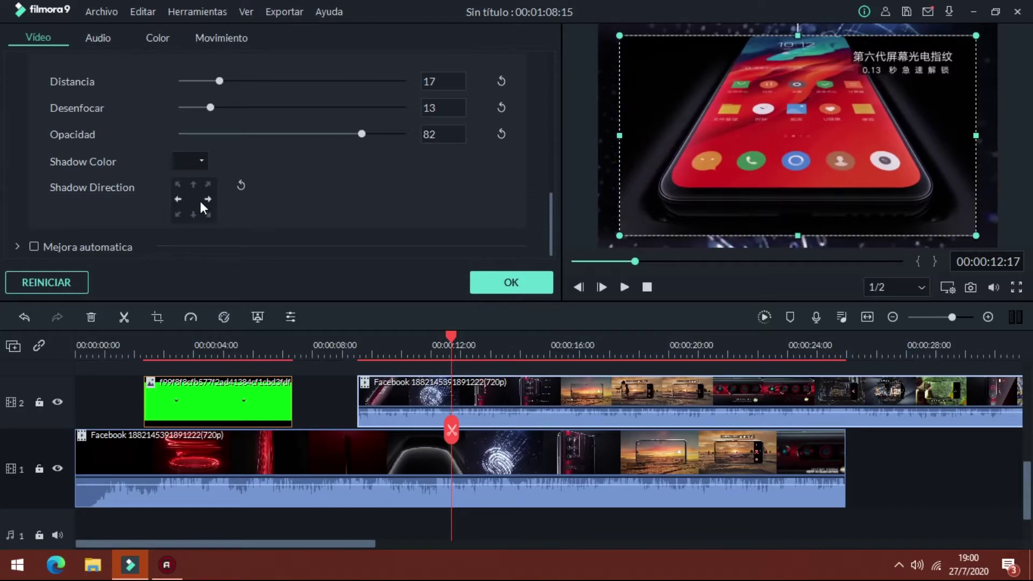
left_click(194, 213)
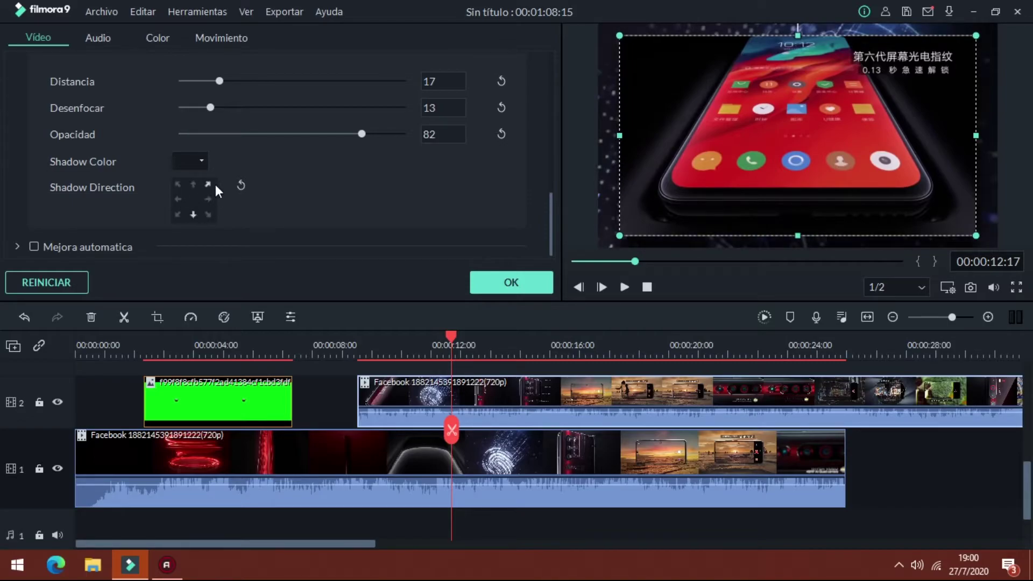
left_click(210, 184)
left_click(210, 216)
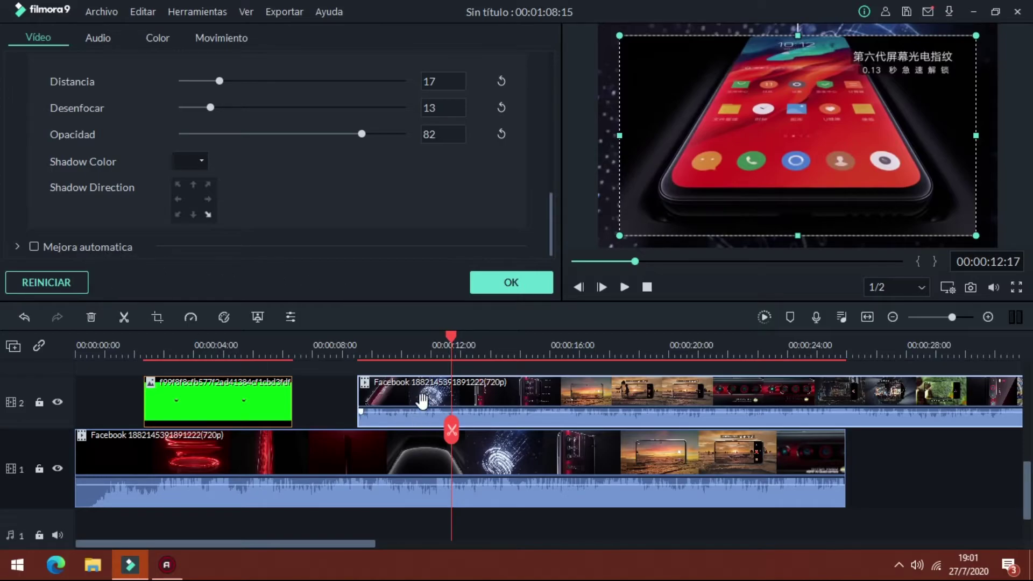
Step: Enable automatic enhancement on the track 2 video, toggle it off and on at 00:00:16:02, and move the playhead to 00:00:19:14
left_click(504, 336)
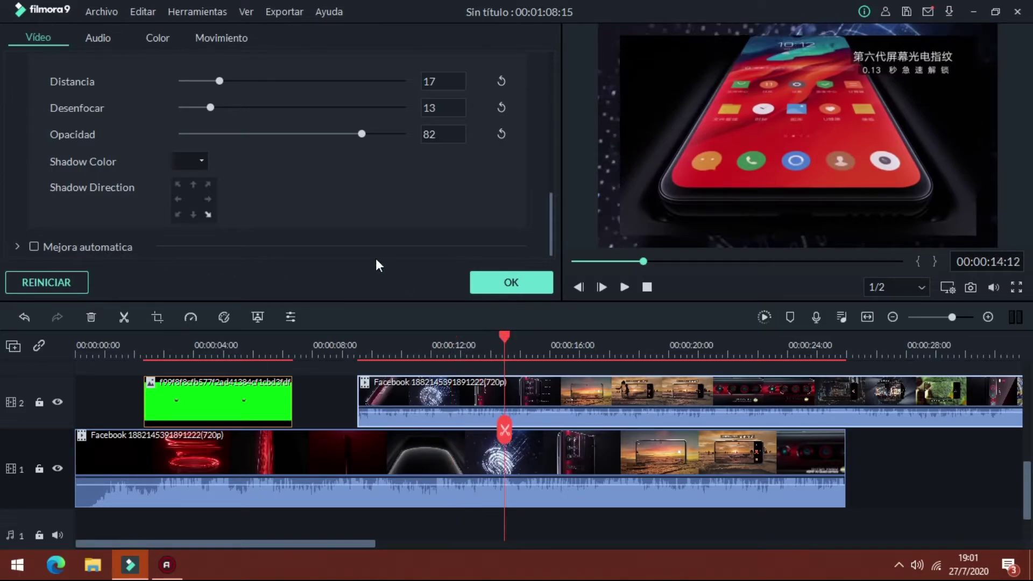
left_click(35, 246)
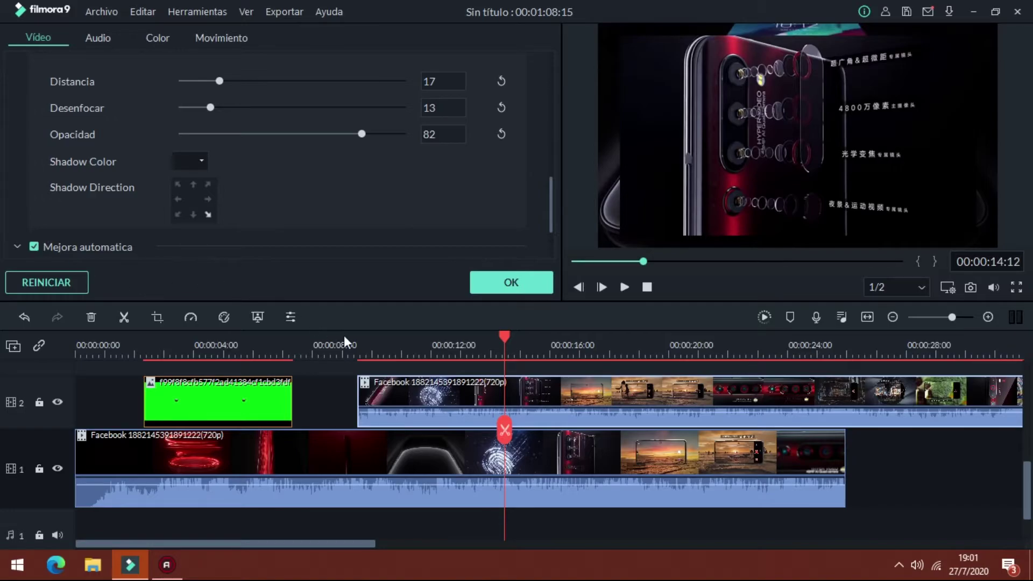
left_click(417, 347)
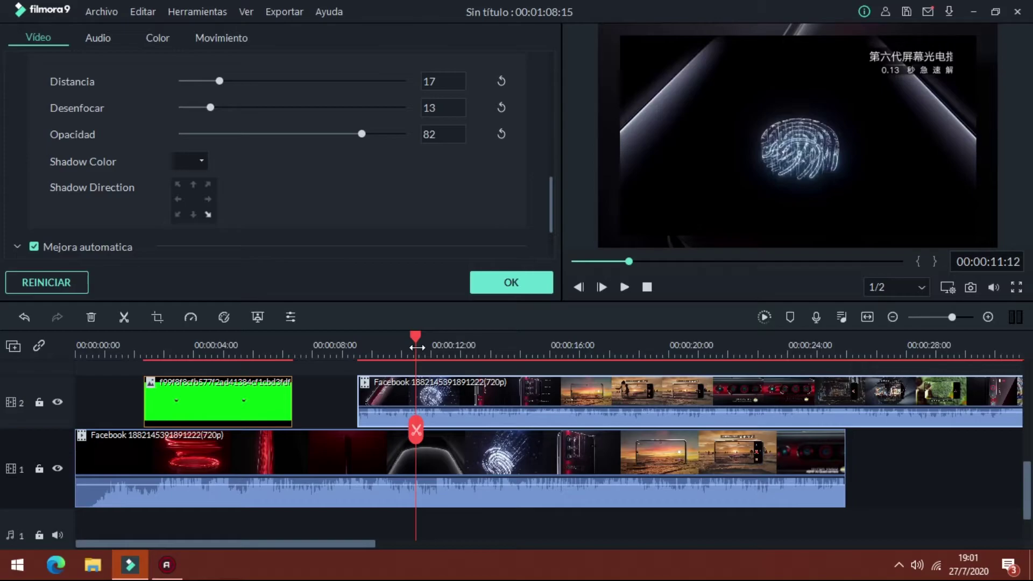
left_click_drag(413, 335, 553, 326)
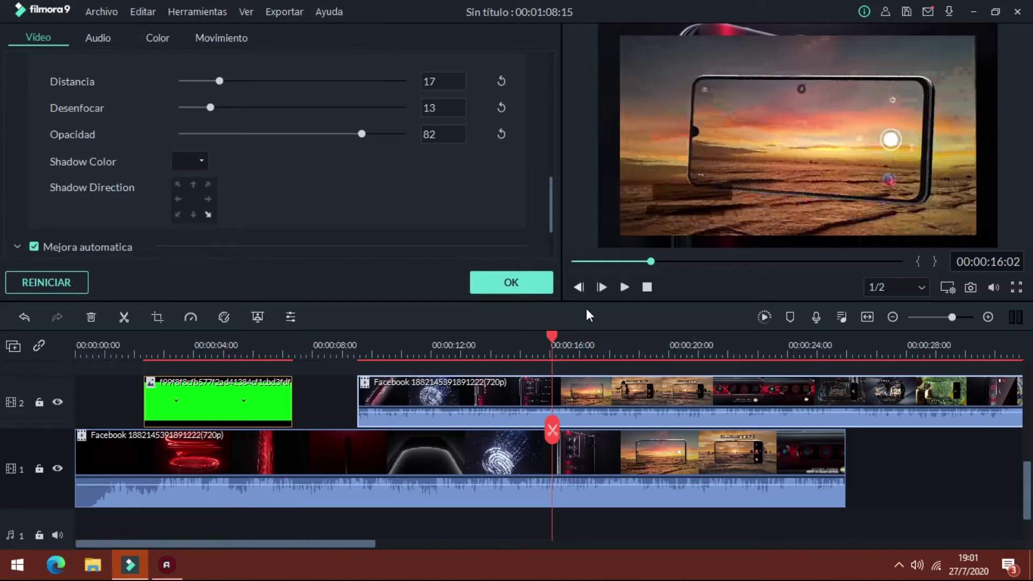
left_click(64, 246)
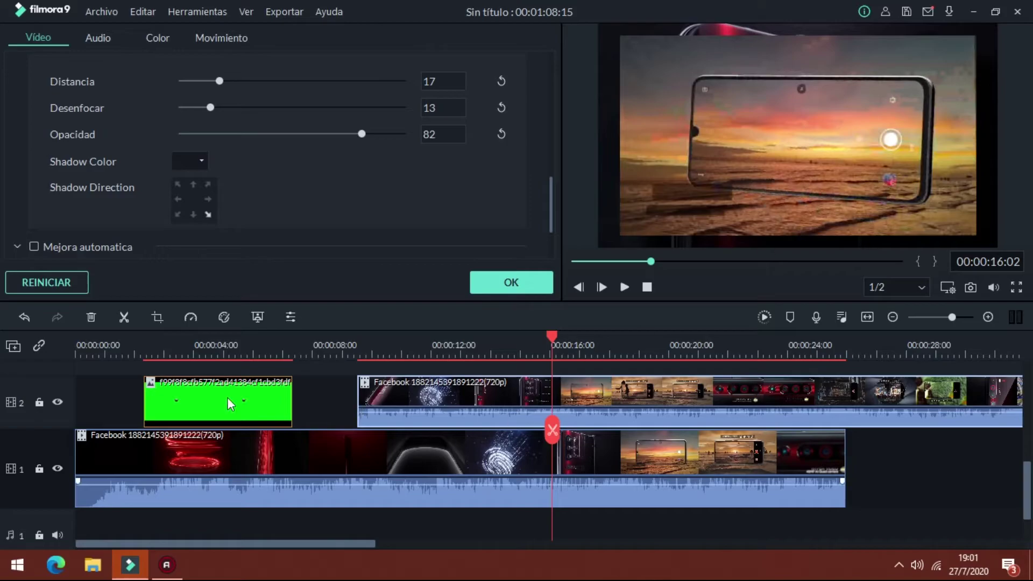
left_click(30, 244)
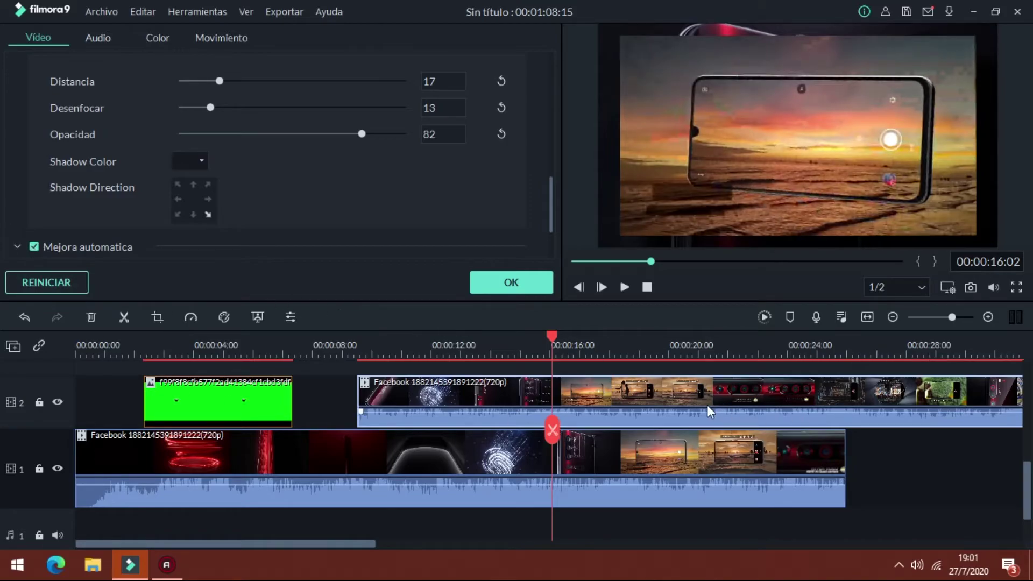
scroll(293, 202, "down", 2)
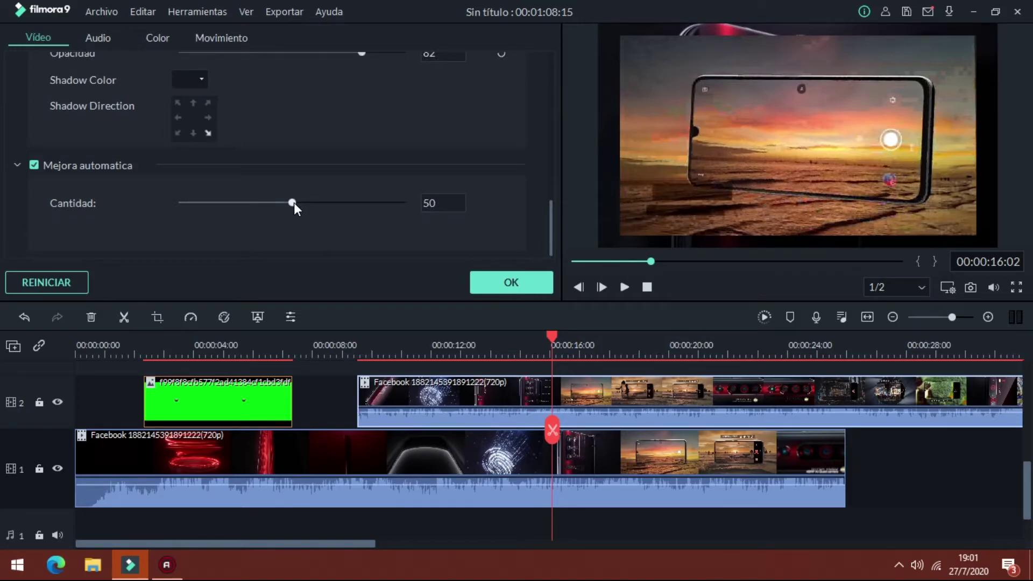
left_click(655, 352)
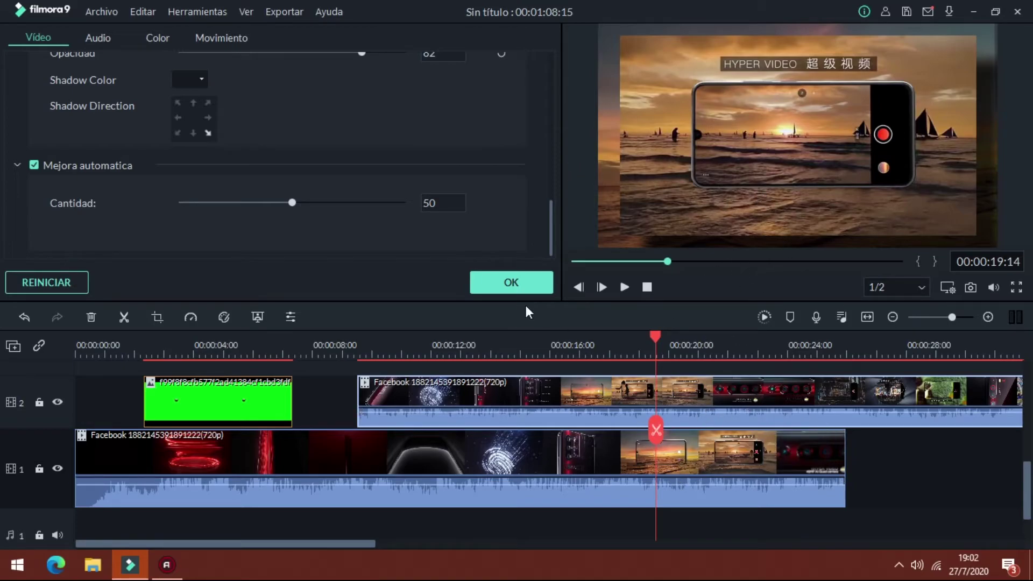
Step: Detach the audio from the track 1 video, moving the separated audio to audio track 2 and its video to video track 2
left_click(105, 35)
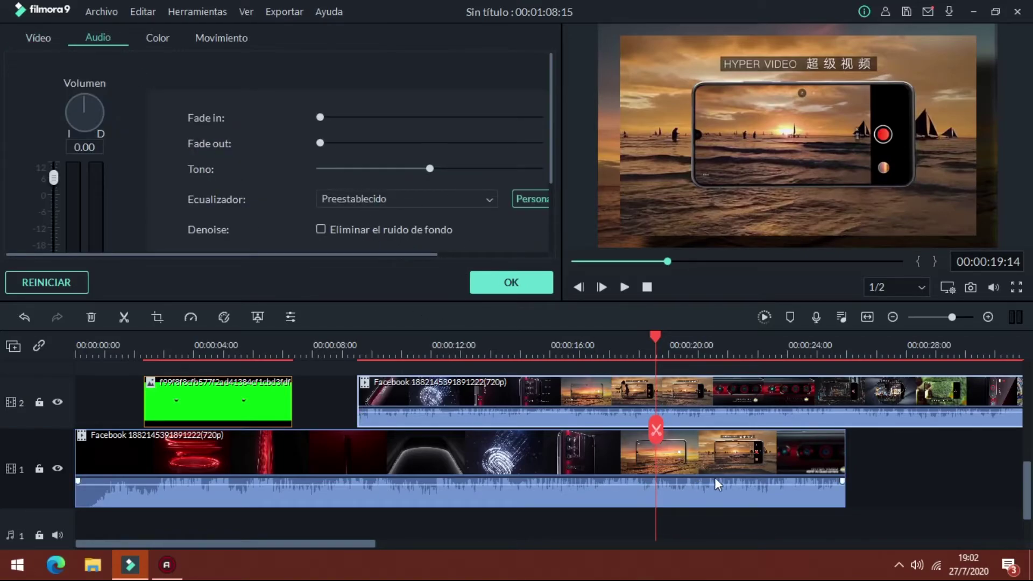
right_click(703, 451)
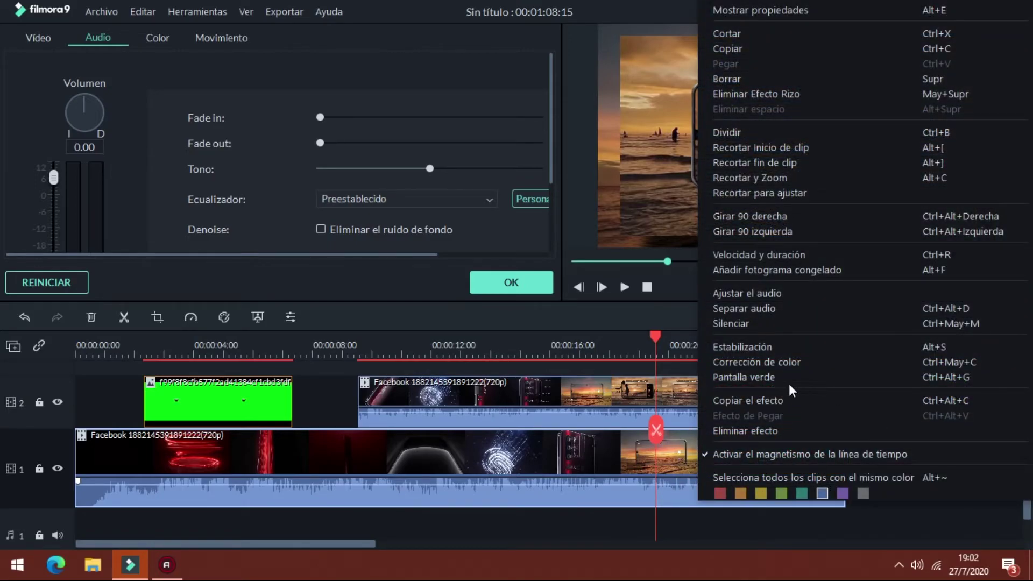
left_click(762, 310)
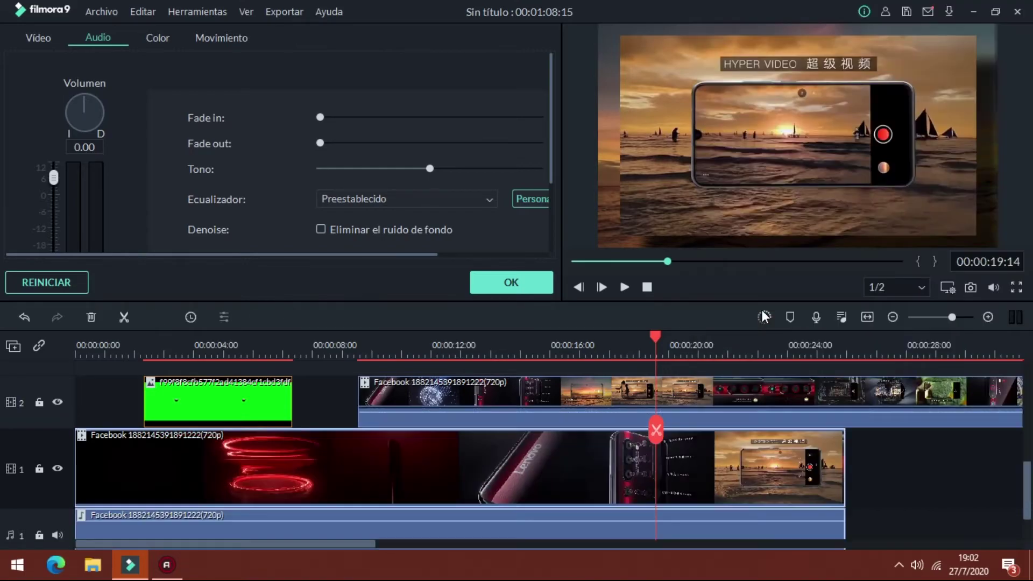
scroll(628, 486, "down", 1)
left_click_drag(629, 487, 612, 524)
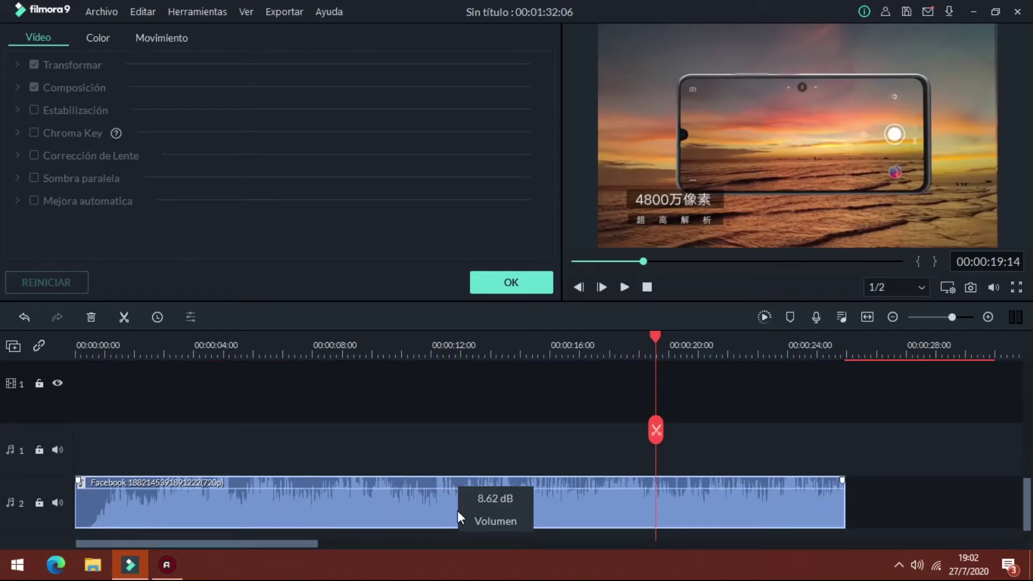
Step: Open the audio settings of the detached clip on audio track 2 and move the playhead to 00:00:19:09
left_click(458, 512)
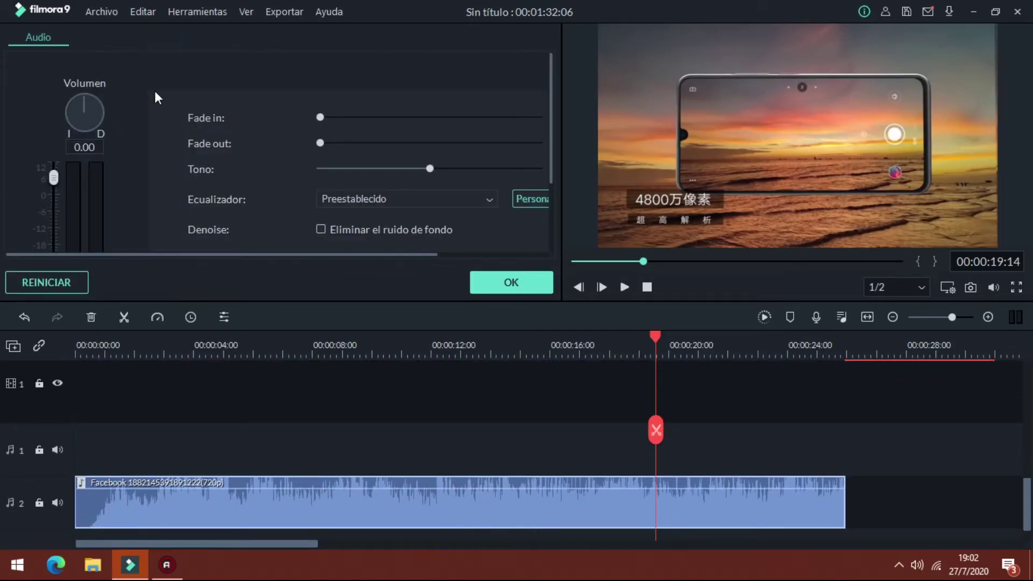
left_click(522, 283)
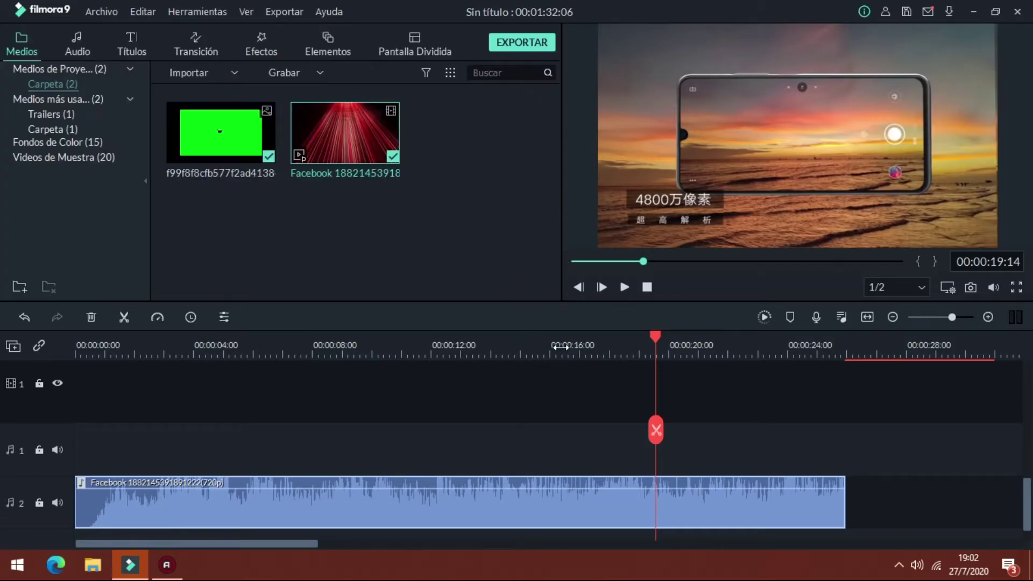
scroll(592, 408, "up", 3)
scroll(722, 422, "down", 5)
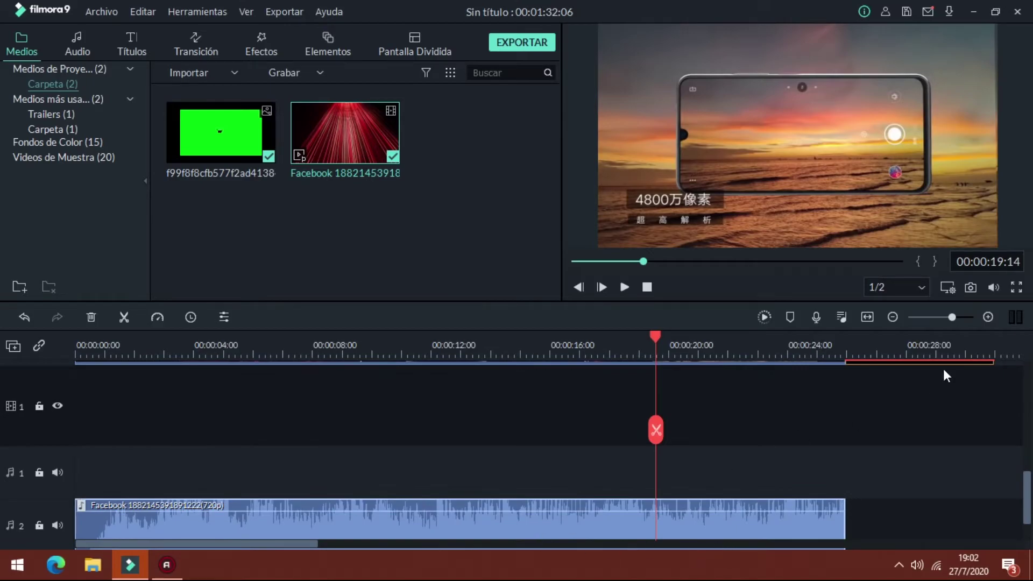
left_click(867, 317)
scroll(557, 462, "up", 2)
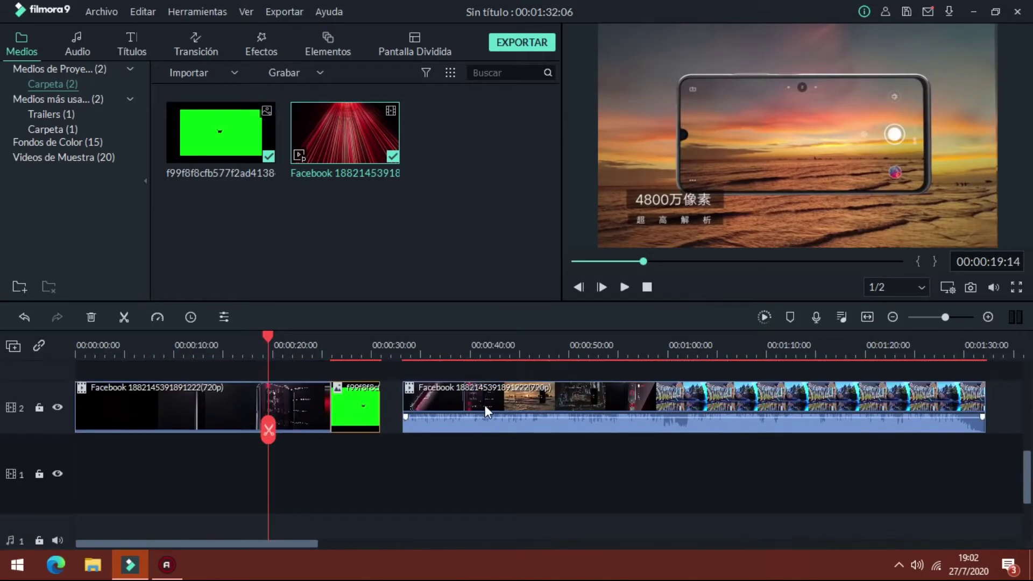
double_click(477, 401)
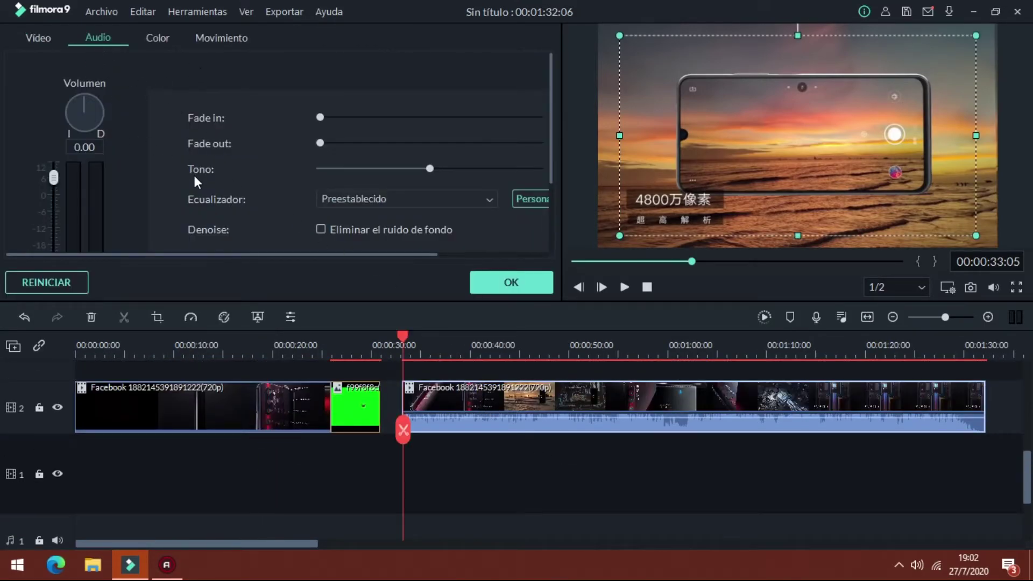
scroll(192, 169, "down", 3)
scroll(197, 380, "down", 3)
left_click(277, 493)
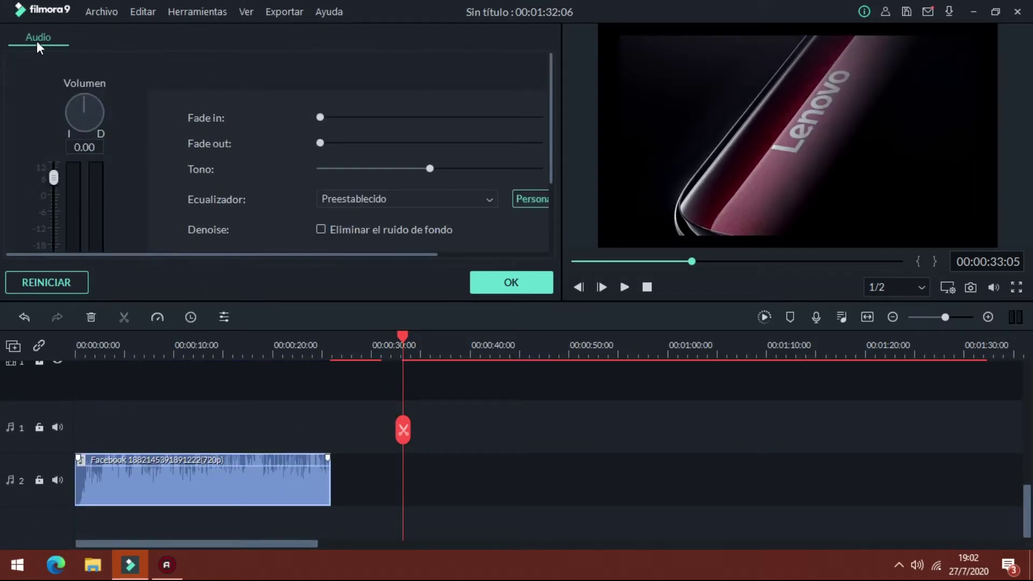
left_click(266, 350)
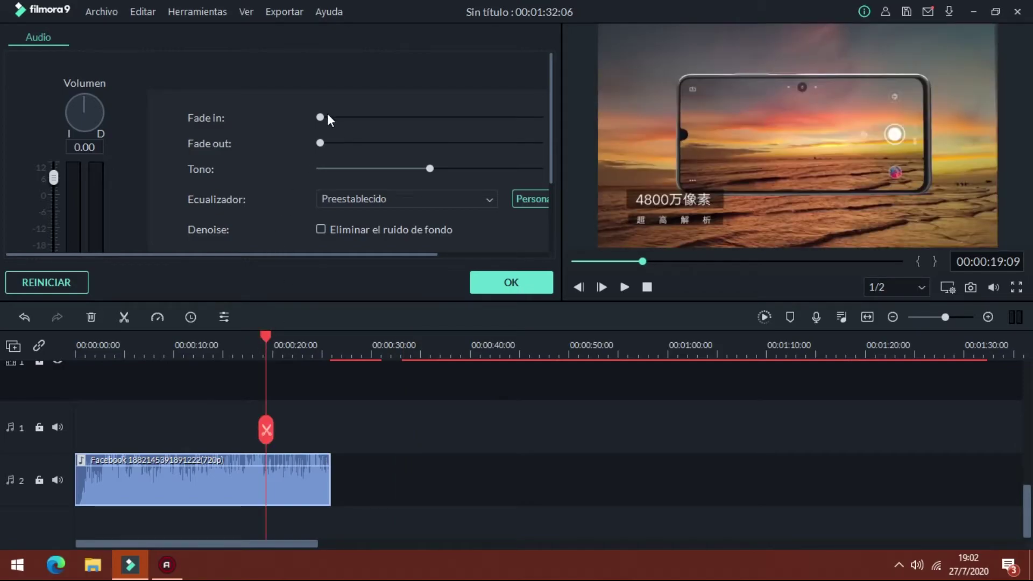
Step: Add a short fade-in and a slightly shorter fade-out to the detached audio clip, and raise its pitch slightly
left_click_drag(327, 115, 354, 115)
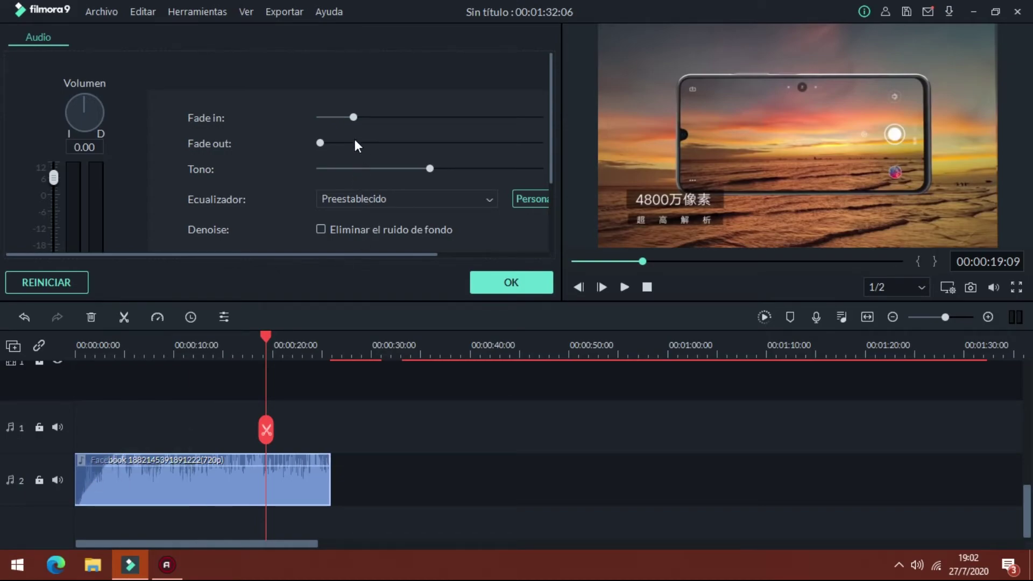
left_click_drag(353, 120, 340, 114)
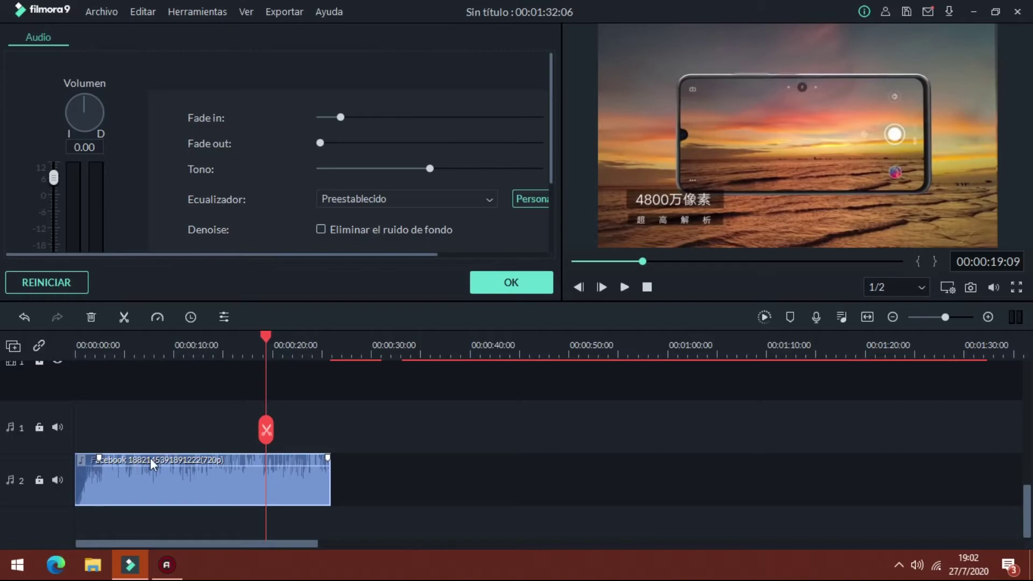
left_click_drag(329, 457, 241, 439)
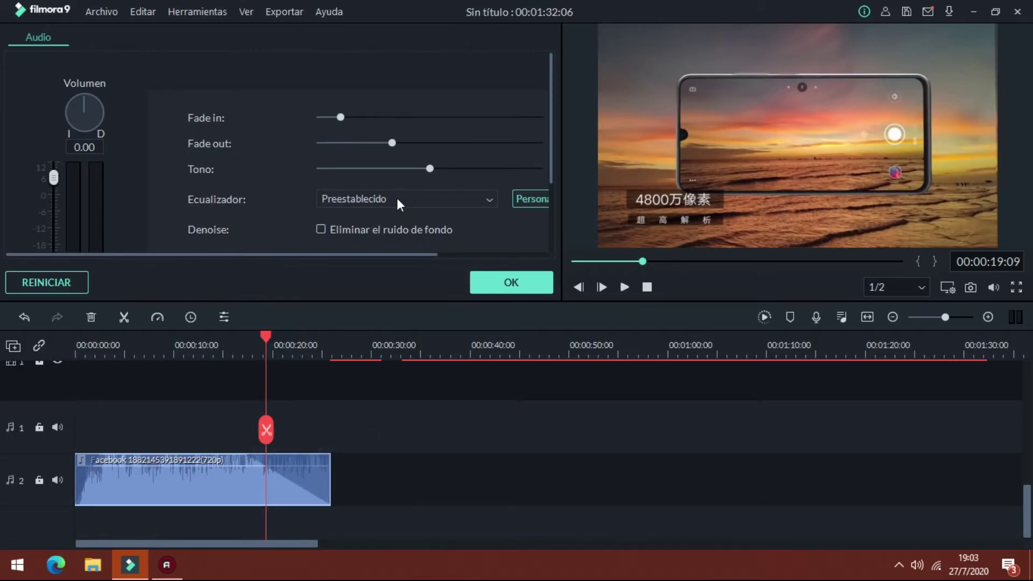
left_click_drag(397, 147, 331, 143)
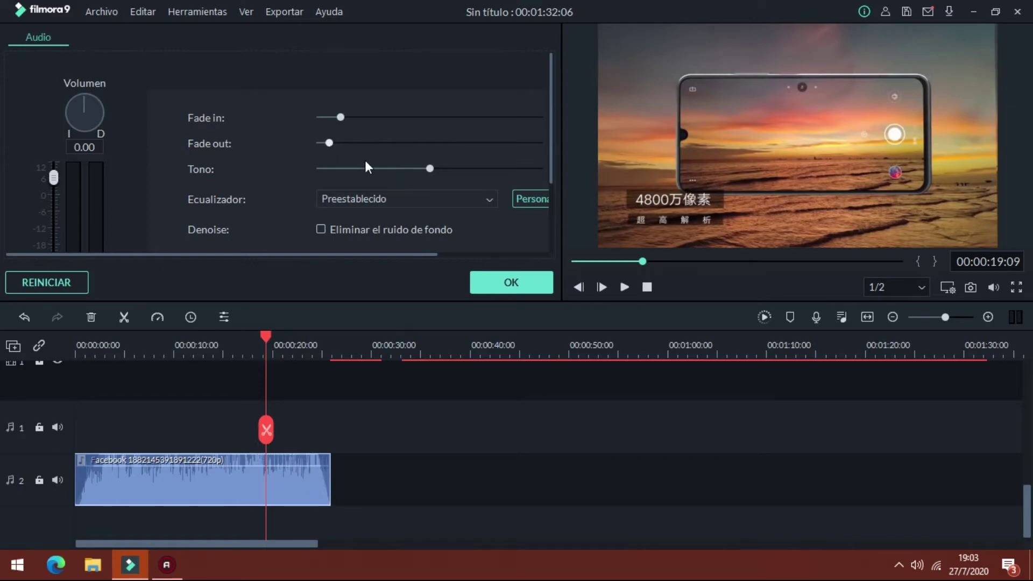
left_click_drag(409, 158, 363, 150)
Step: Open the custom equalizer, try the 31 band at 10.80 and 4.93 and the 8k band at -5.87, and return the 31 band to 0
left_click(451, 205)
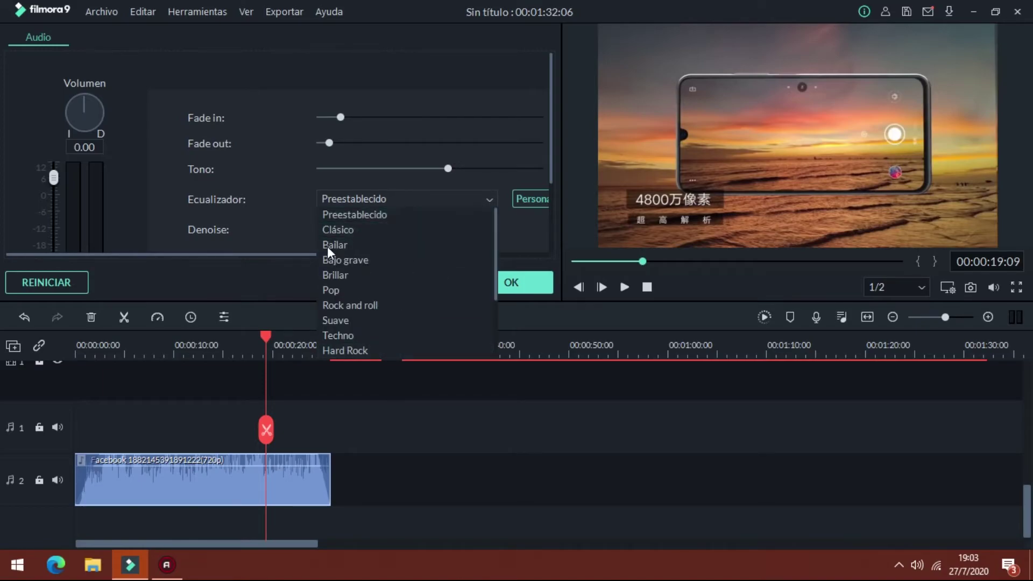
left_click(547, 231)
left_click(530, 198)
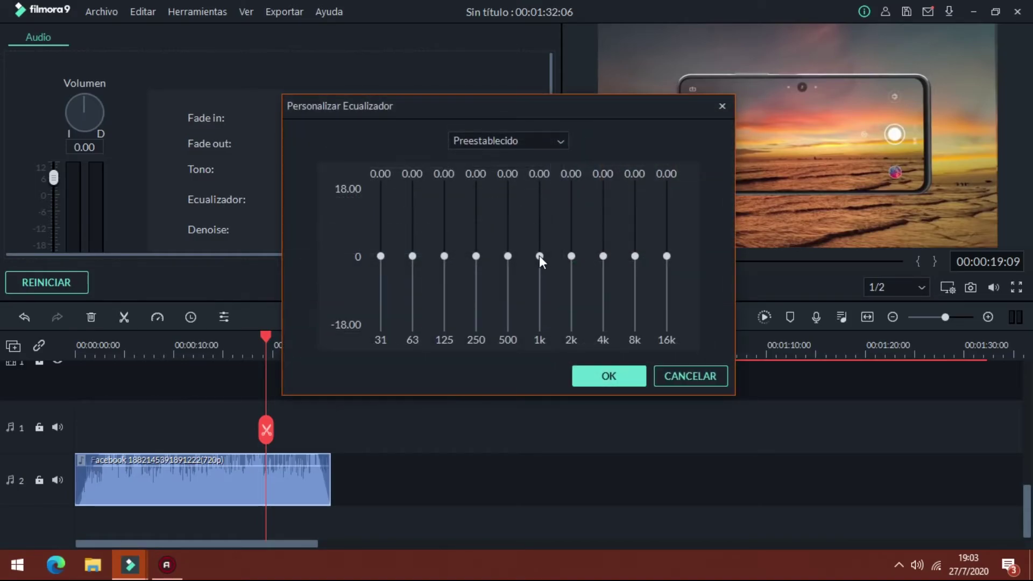
left_click(380, 214)
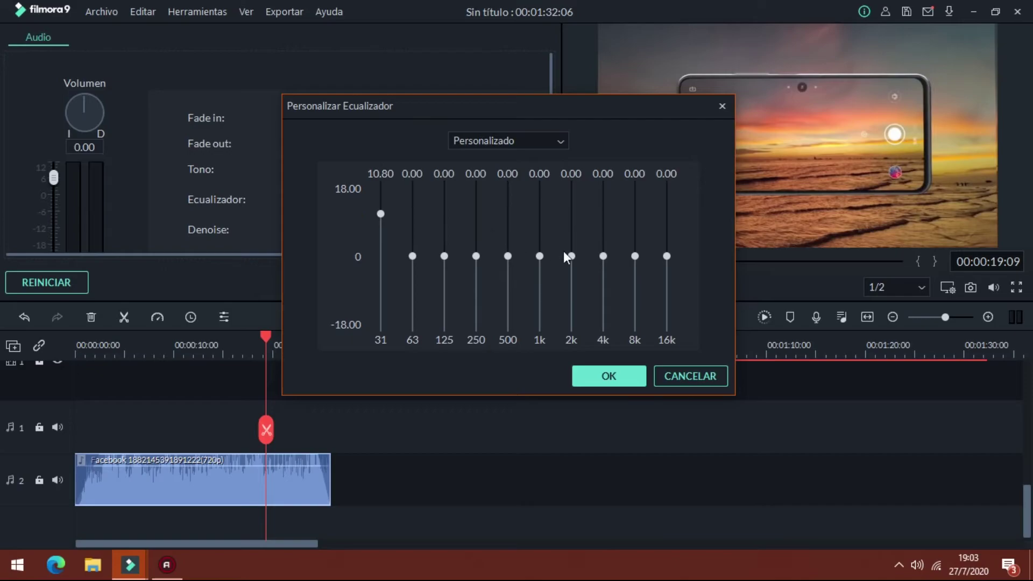
left_click(636, 280)
left_click(380, 238)
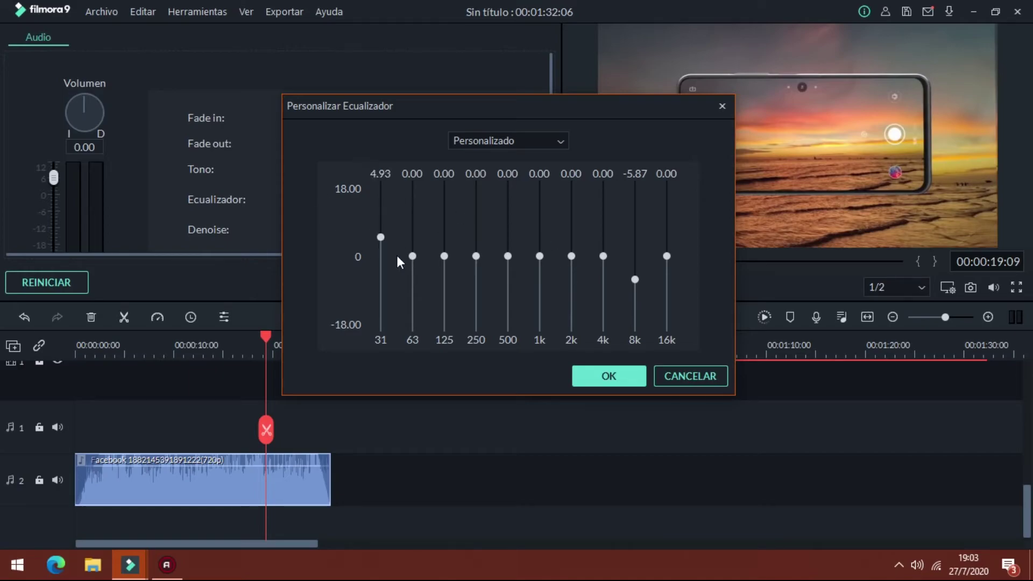
left_click(382, 257)
Step: Set the equalizer's 250 to 16k bands to -3.22, -5.68, -6.44, -6.82, -7.96, -9.85 and -10.42, and apply the custom curve
left_click(508, 279)
left_click(540, 282)
left_click(571, 283)
left_click(603, 288)
left_click(635, 296)
left_click(666, 298)
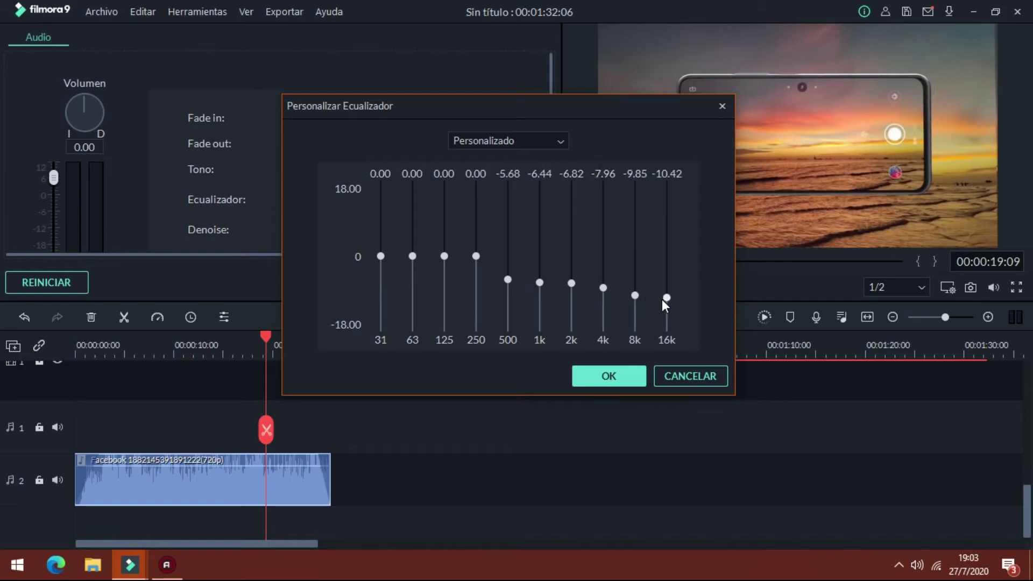
left_click(478, 269)
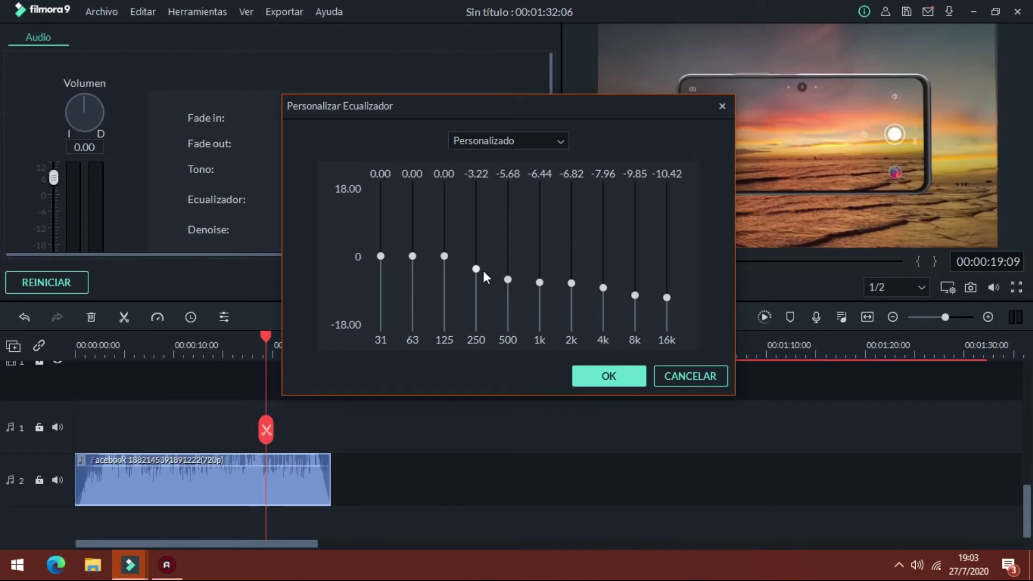
left_click(591, 370)
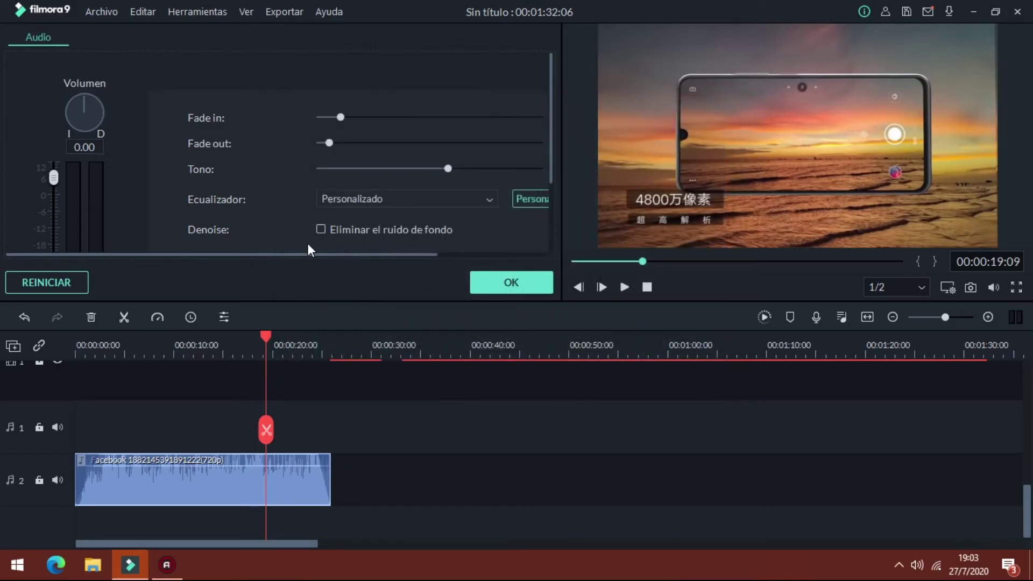
Step: Raise the detached audio clip's volume to 12.00 dB
scroll(112, 125, "down", 3)
left_click_drag(52, 88, 57, 73)
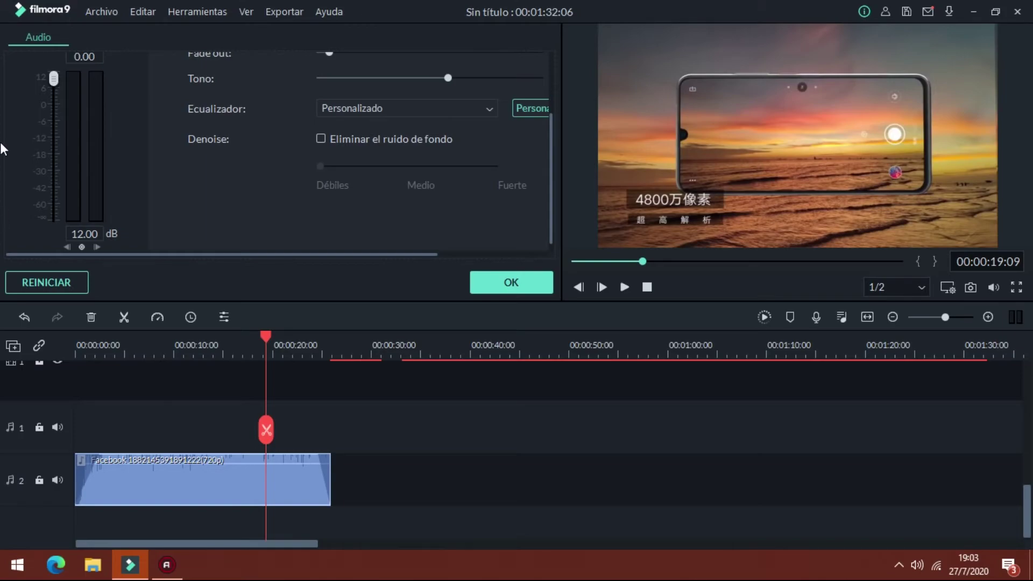
Step: Pan the detached audio clip to one side and then to 100.00, and split the clip at 00:00:13:04
scroll(43, 157, "up", 3)
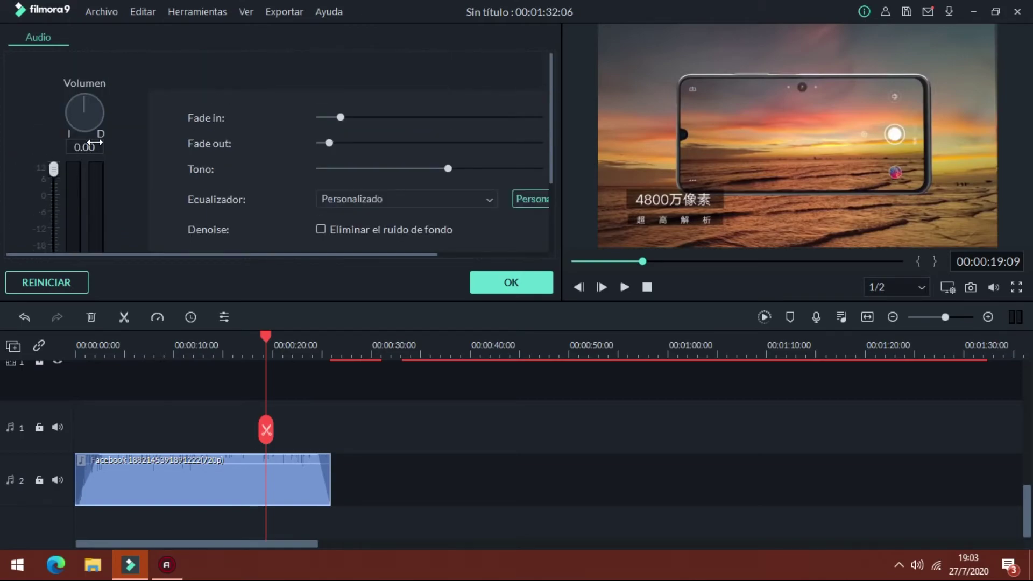
left_click(96, 114)
left_click_drag(89, 124, 52, 133)
left_click_drag(81, 105, 110, 130)
left_click(205, 350)
left_click(125, 319)
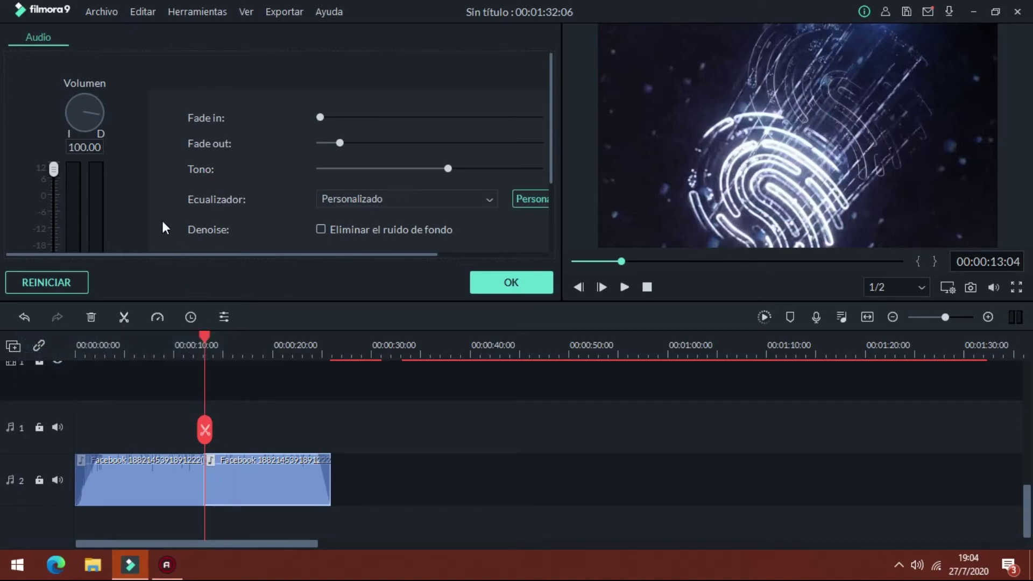
Step: Set the balance of the second audio segment to 100.00 and of the first to -94.00, and compare the two segments' settings
left_click(177, 350)
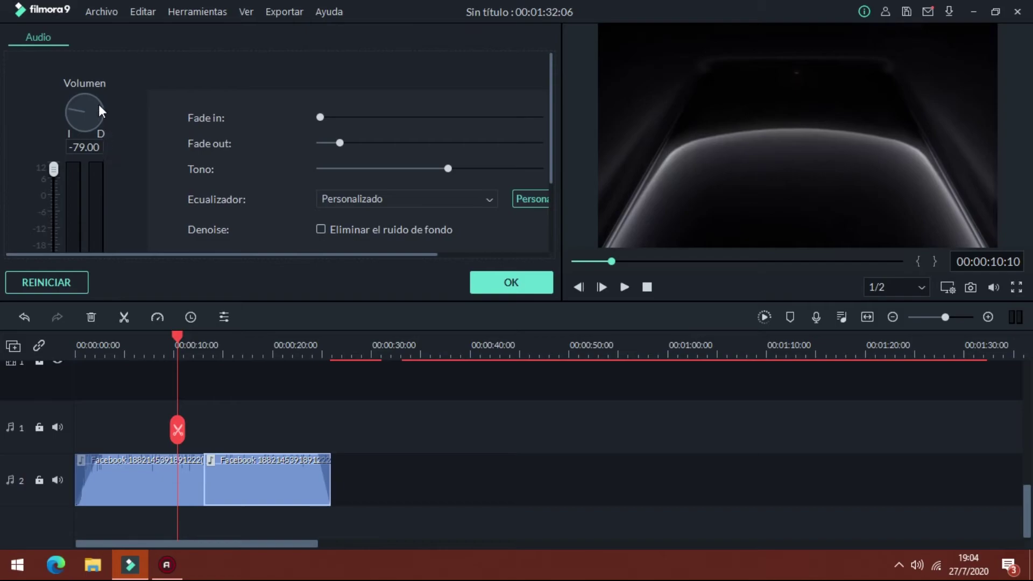
left_click_drag(108, 109, 102, 114)
left_click(193, 482)
left_click(75, 113)
left_click(231, 350)
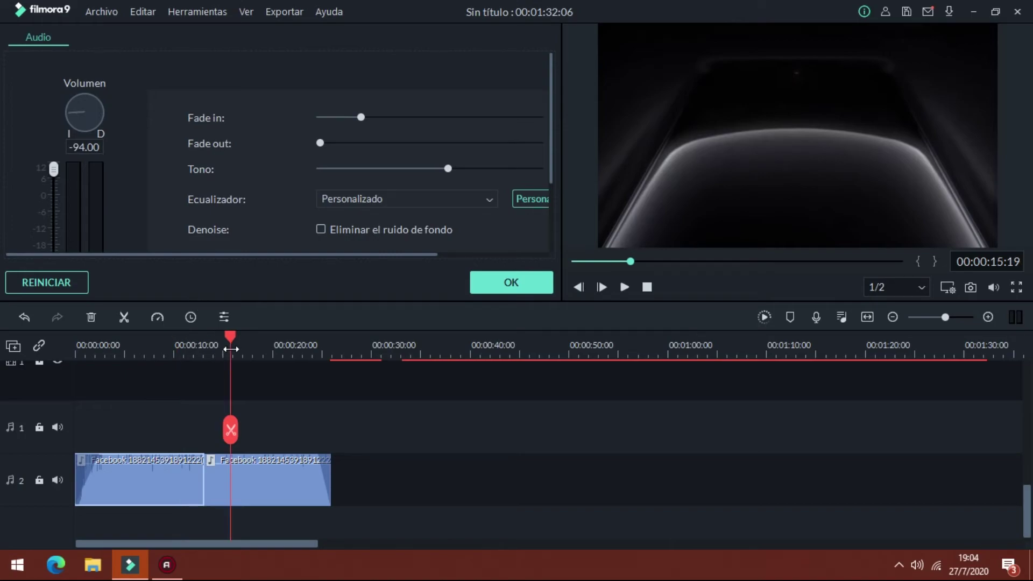
left_click(260, 484)
left_click(173, 477)
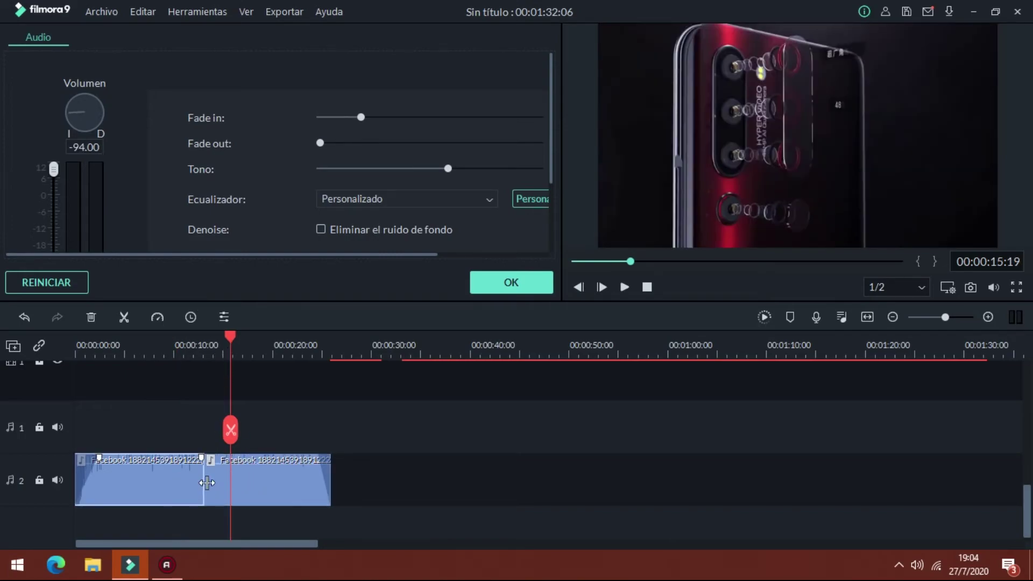
left_click(234, 491)
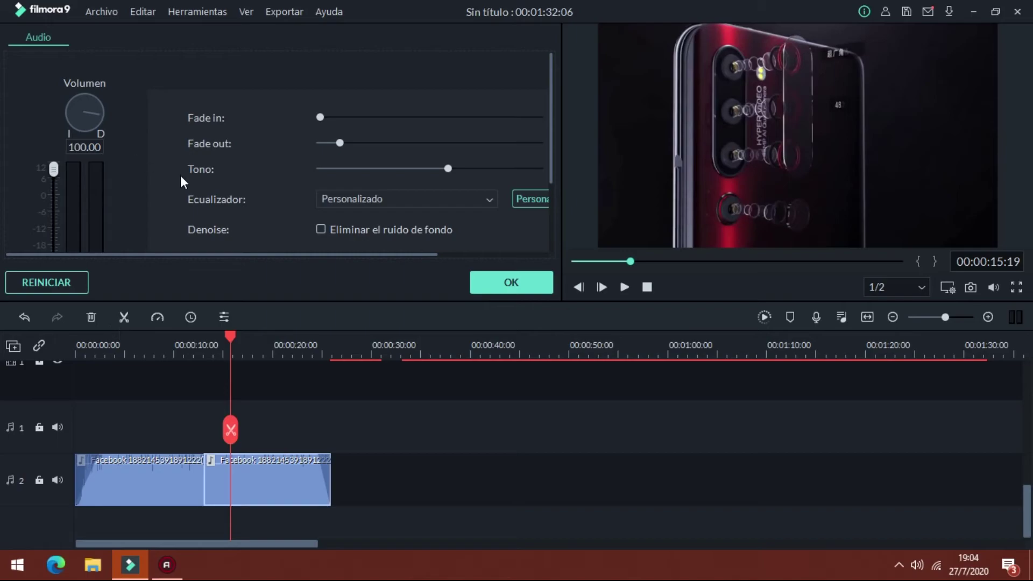
Step: Lower the second audio segment's volume to -∞, and reset all of that segment's audio settings to their defaults
scroll(180, 176, "down", 2)
left_click_drag(53, 67, 52, 237)
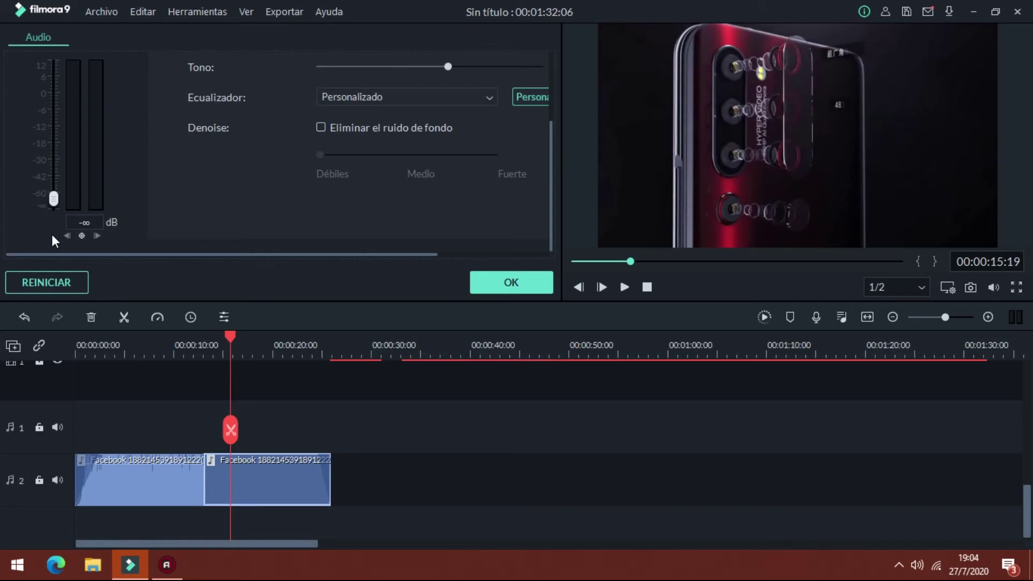
left_click(81, 280)
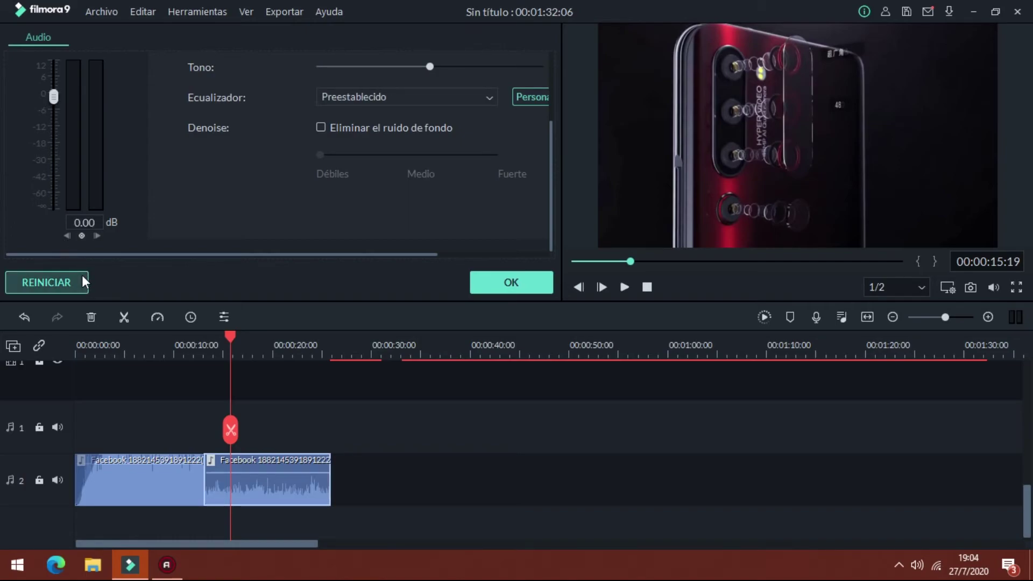
Step: Reset the first audio segment's settings to their defaults, and accept the audio settings
left_click(140, 487)
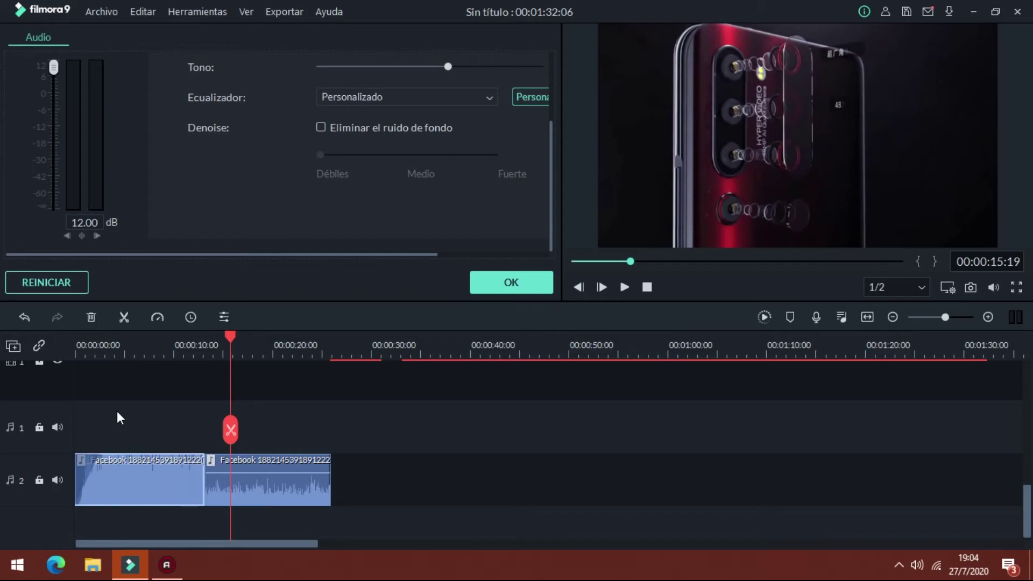
left_click(30, 280)
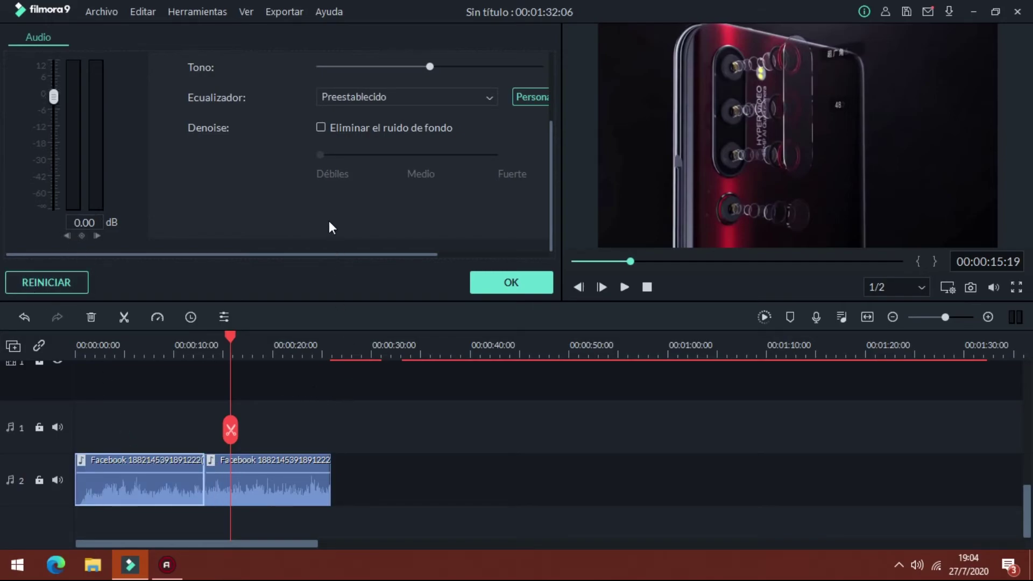
scroll(328, 215, "up", 3)
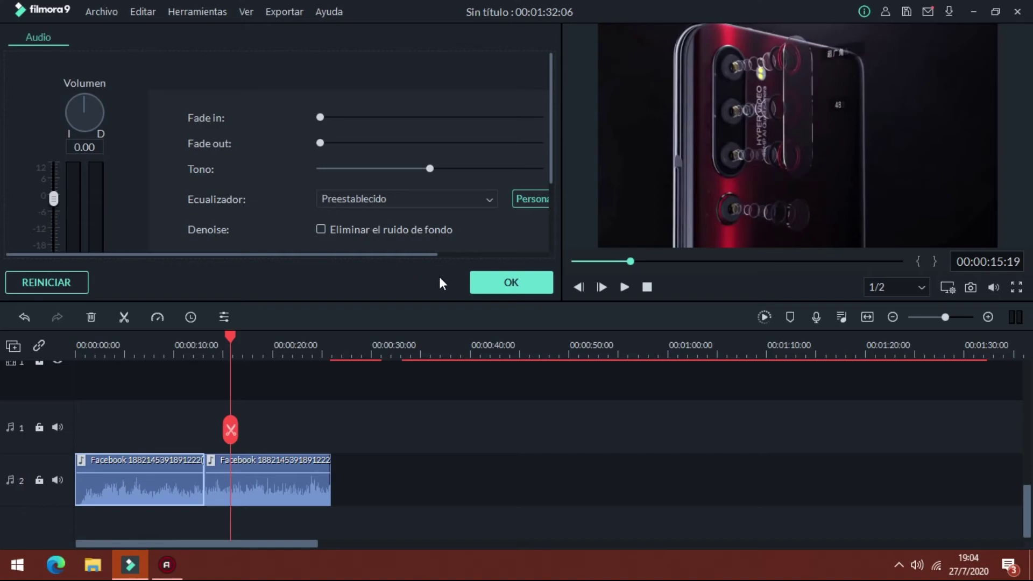
left_click(510, 275)
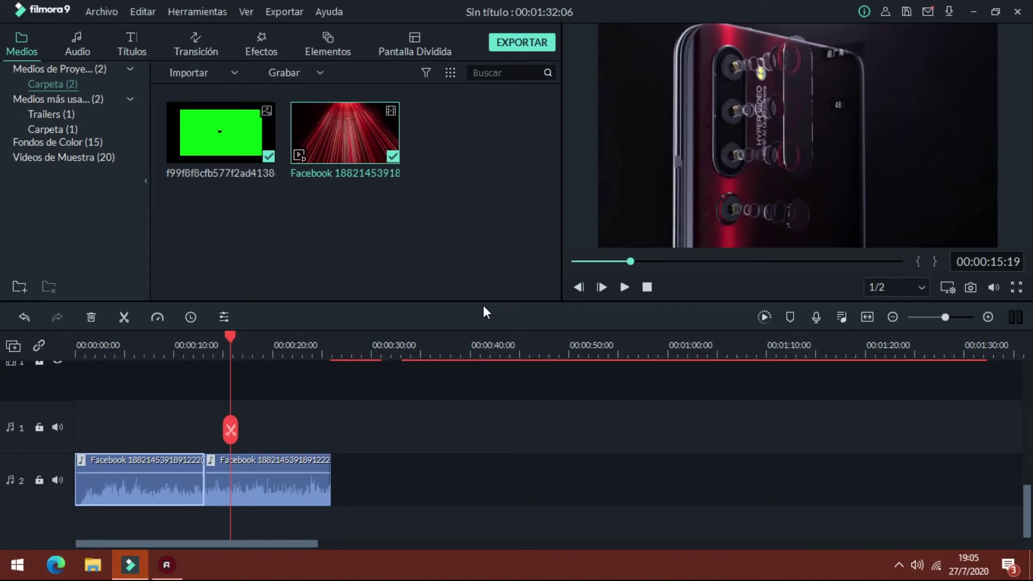
Step: Move the green-screen image clip onto video track 3 above the first video, starting at about 13 seconds
scroll(359, 426, "up", 4)
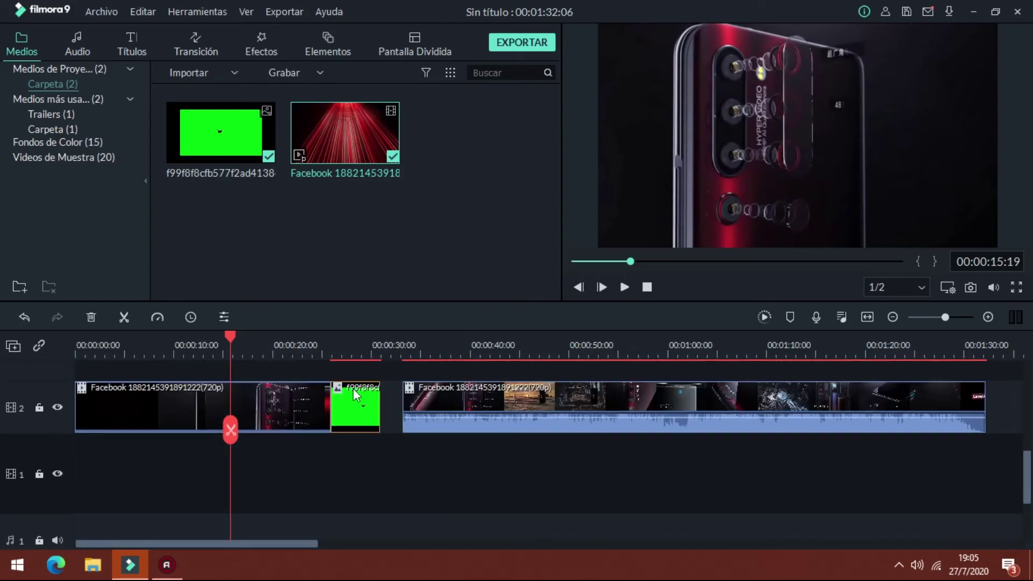
scroll(373, 401, "up", 1)
left_click_drag(379, 449, 240, 392)
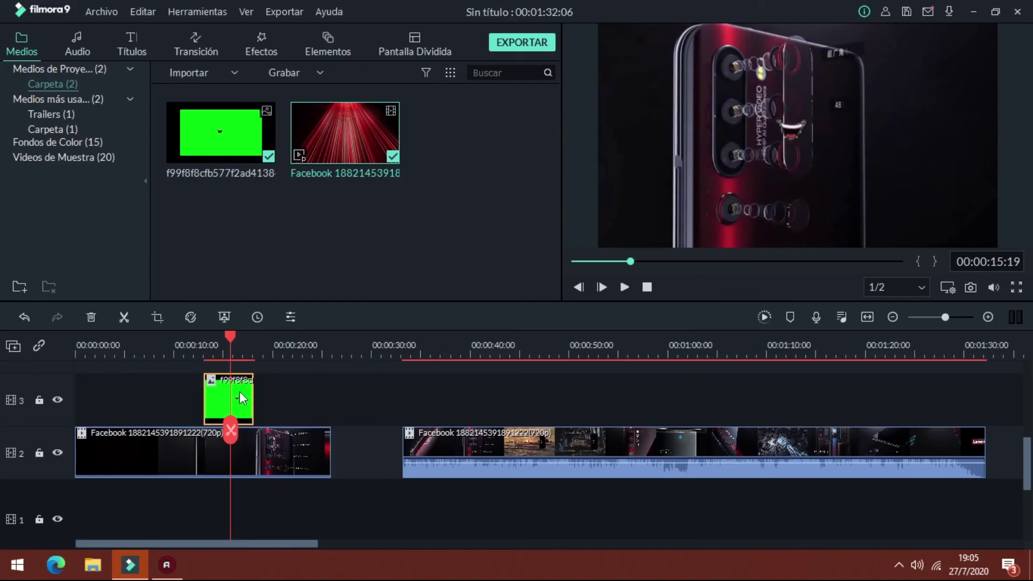